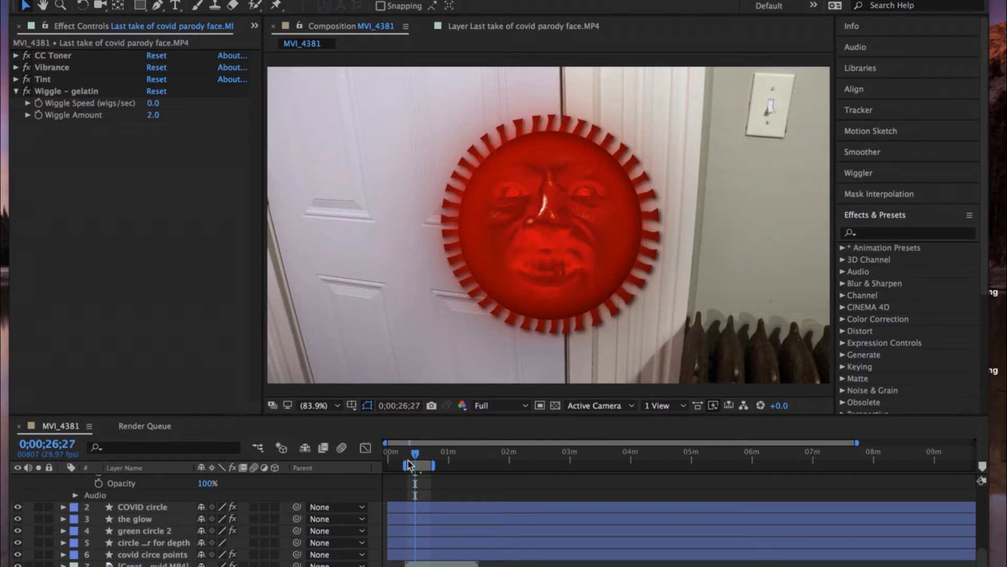
- Select the black "circle later for depth" shape layer and turn on its visibility
click(499, 407)
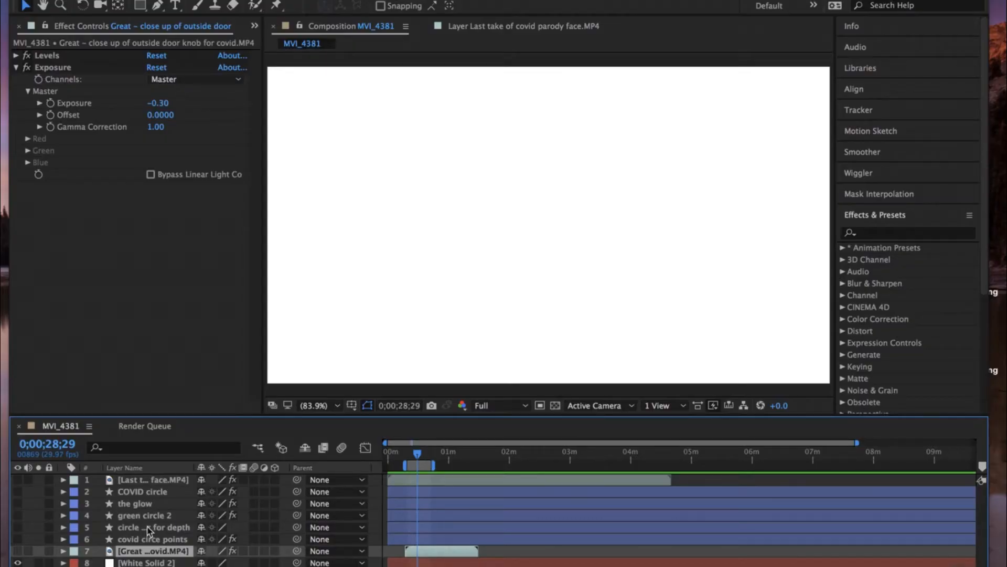
click(148, 528)
click(17, 527)
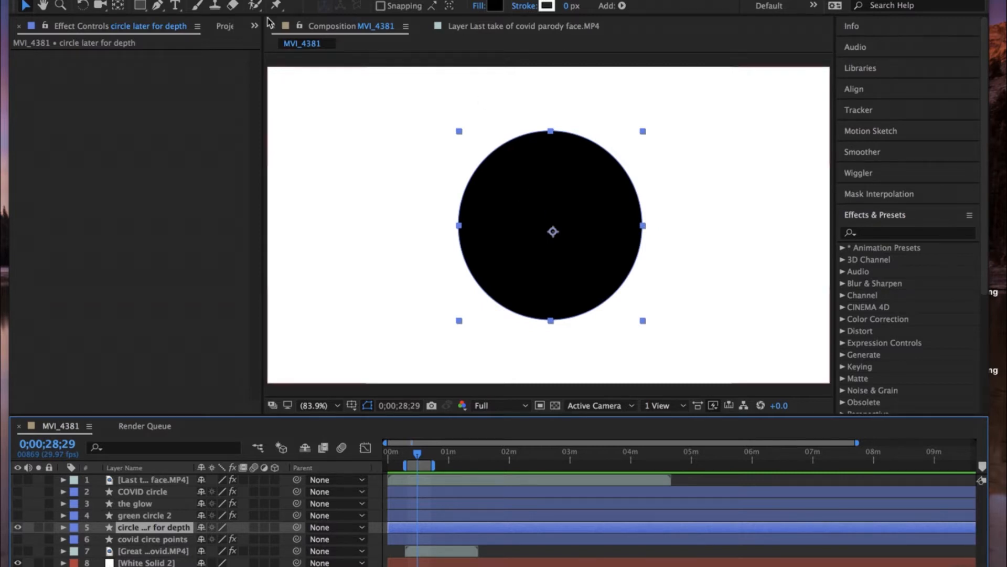
click(282, 0)
mouse_move(284, 1)
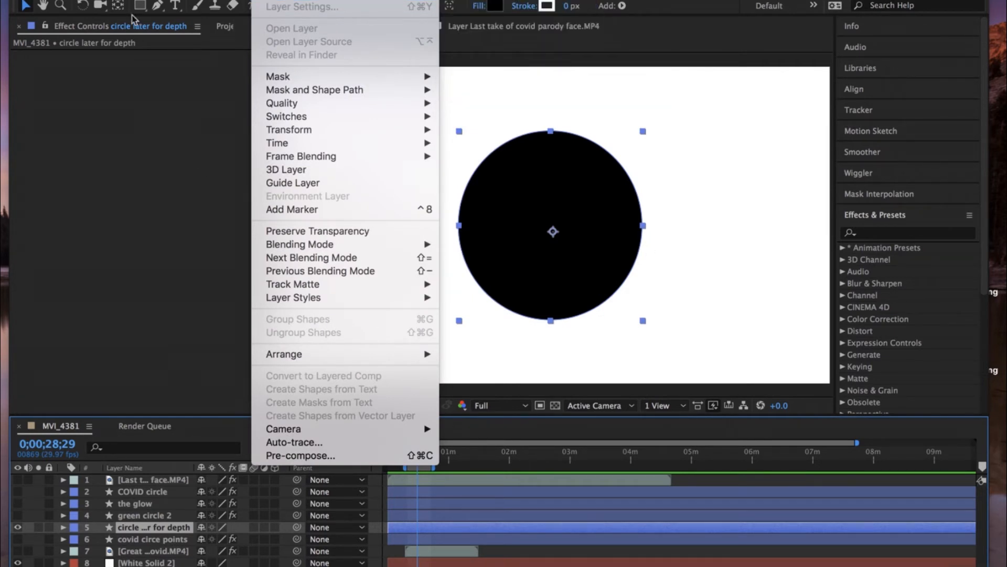
click(145, 4)
click(142, 4)
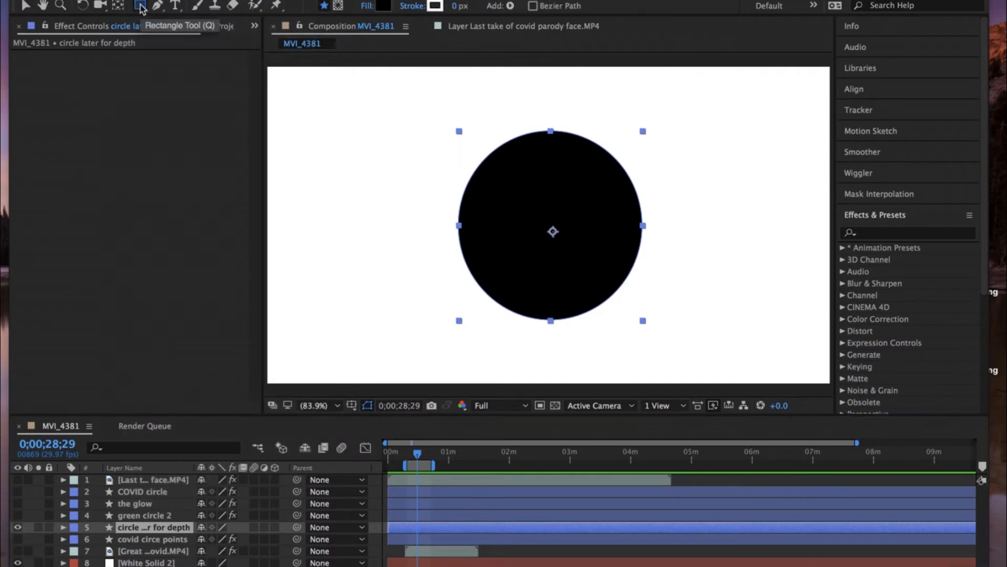
click(142, 6)
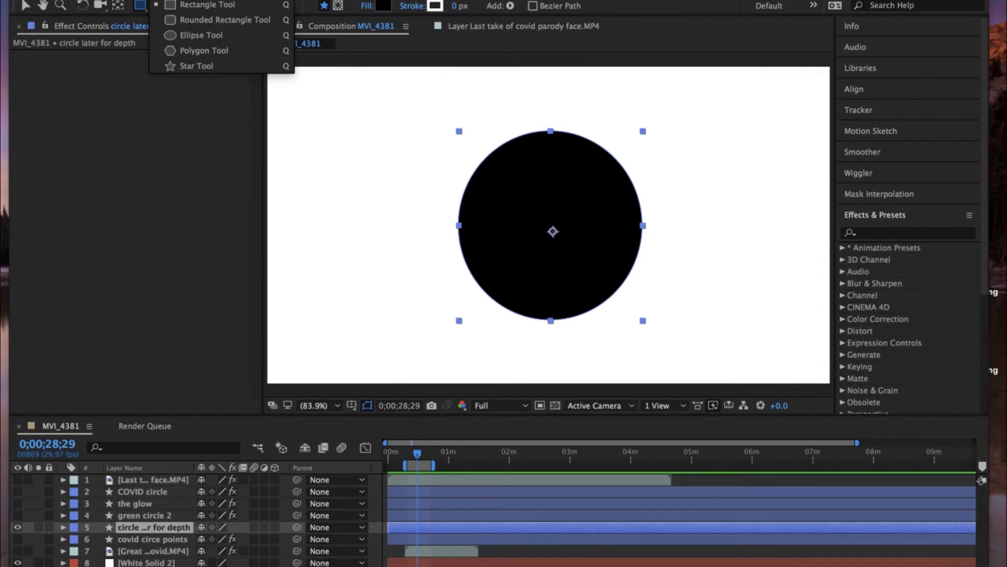
click(523, 556)
click(134, 529)
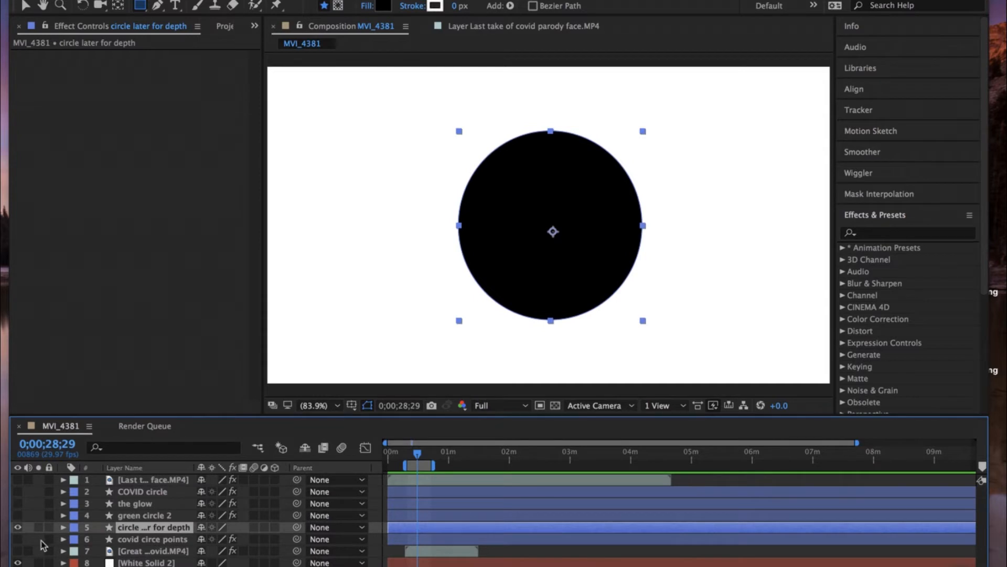
- Show the "green circle 2" layer and enable its Gradient Ramp effect, keeping the ramp shape as Radial Ramp
click(144, 516)
click(17, 516)
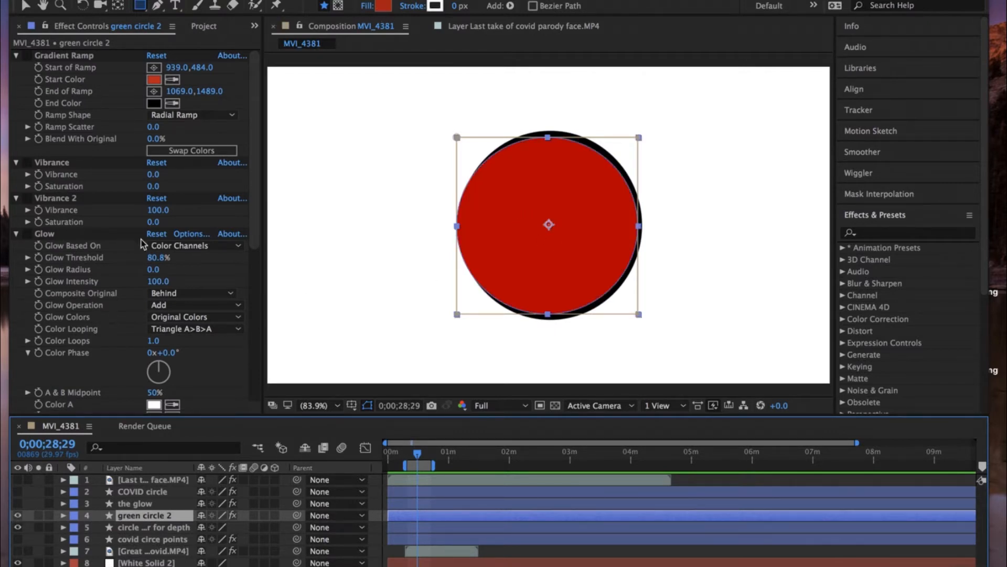
click(27, 55)
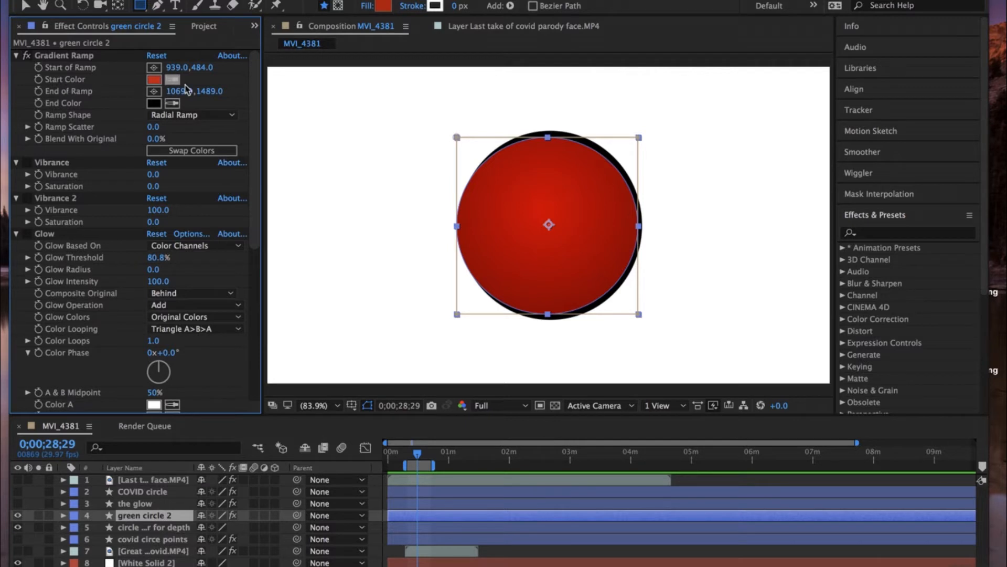
click(179, 118)
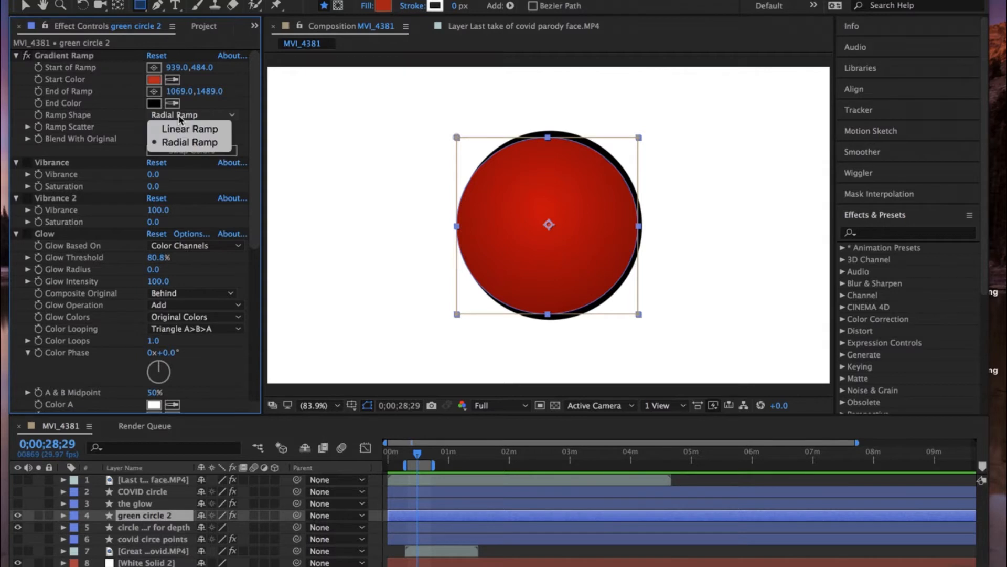
click(179, 118)
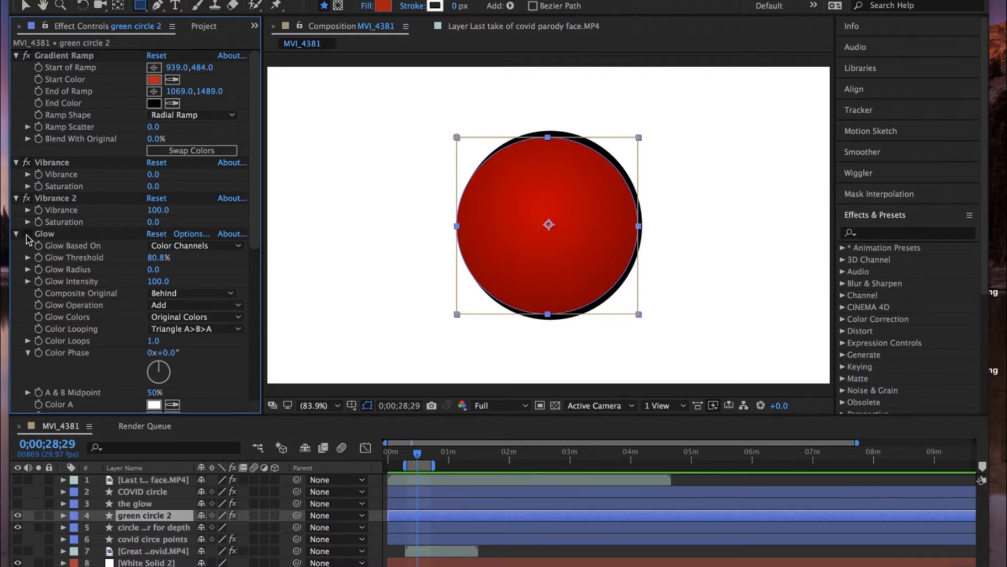
- Enable the Glow, Glow 2 and Gaussian Blur effects on the "green circle 2" layer, then deselect the layer
click(47, 237)
click(29, 235)
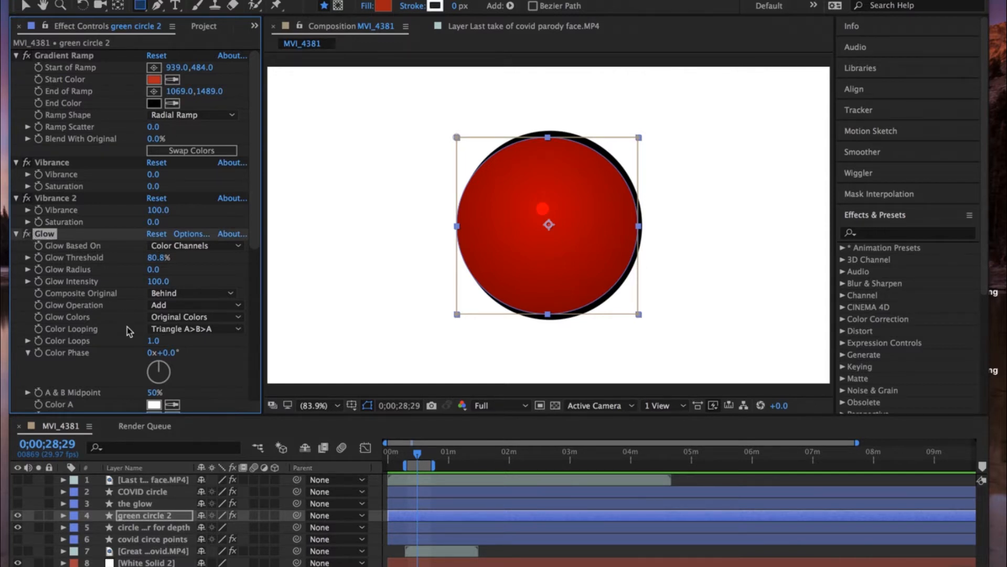
scroll(135, 382, down, 6)
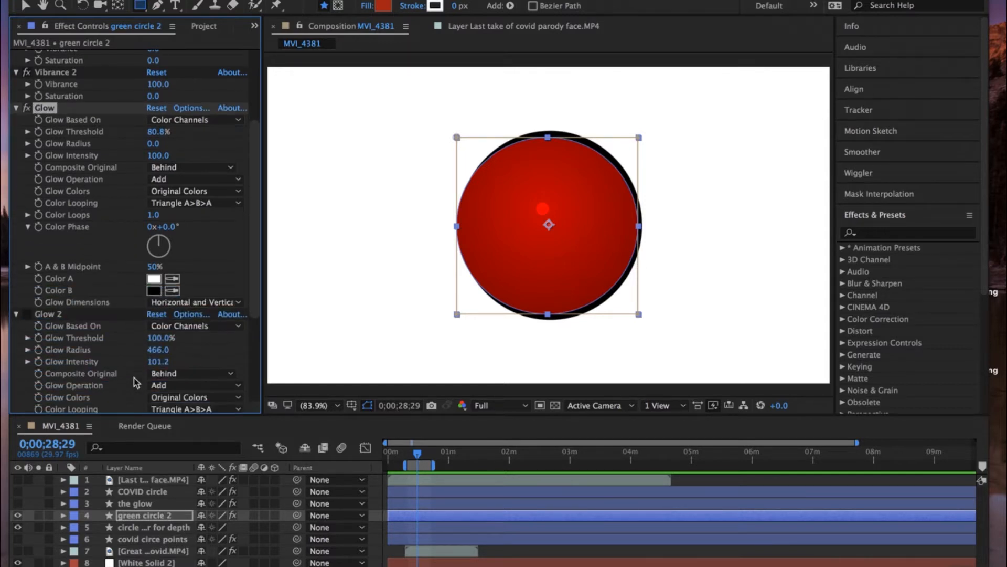
click(29, 316)
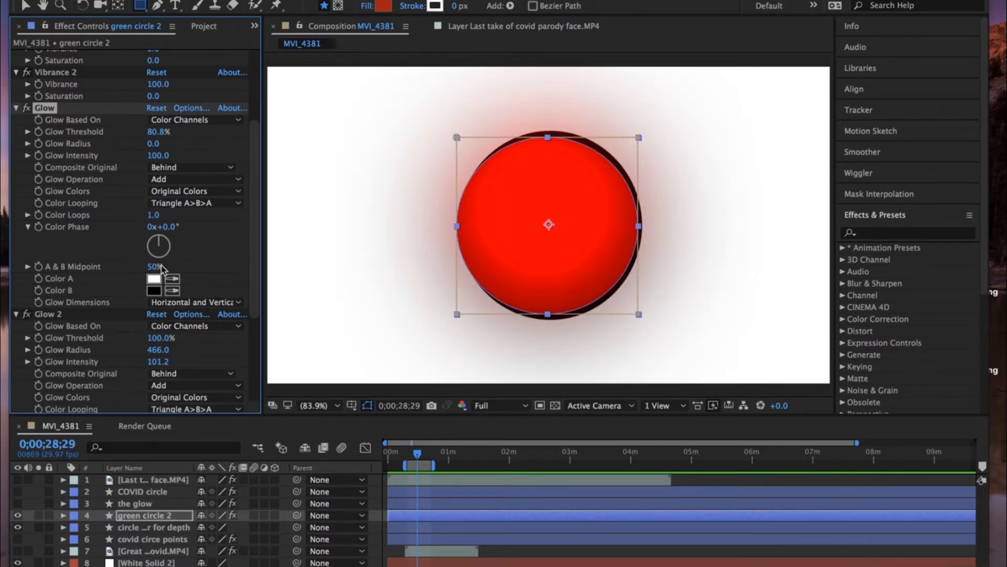
scroll(135, 344, down, 4)
scroll(135, 344, down, 3)
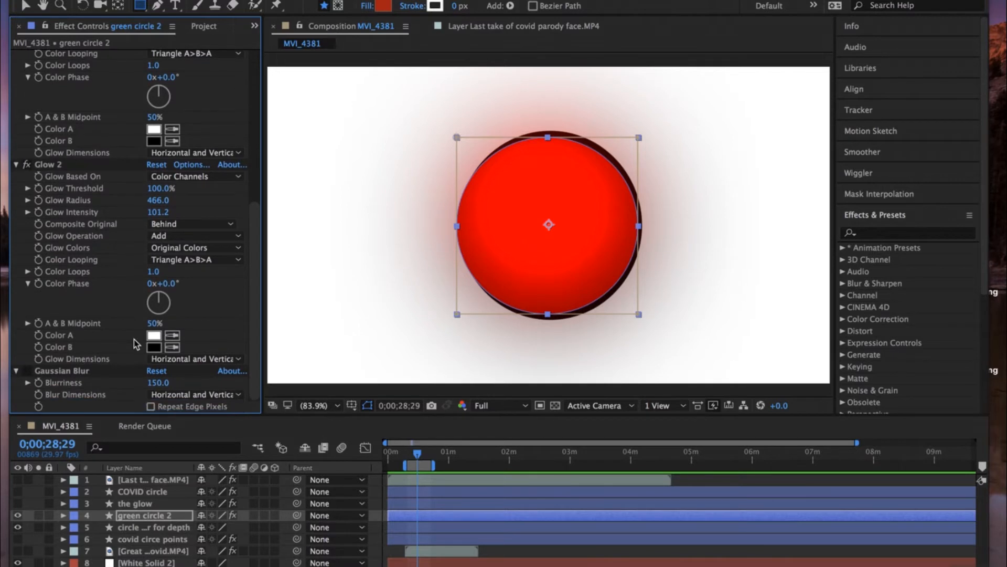
click(26, 371)
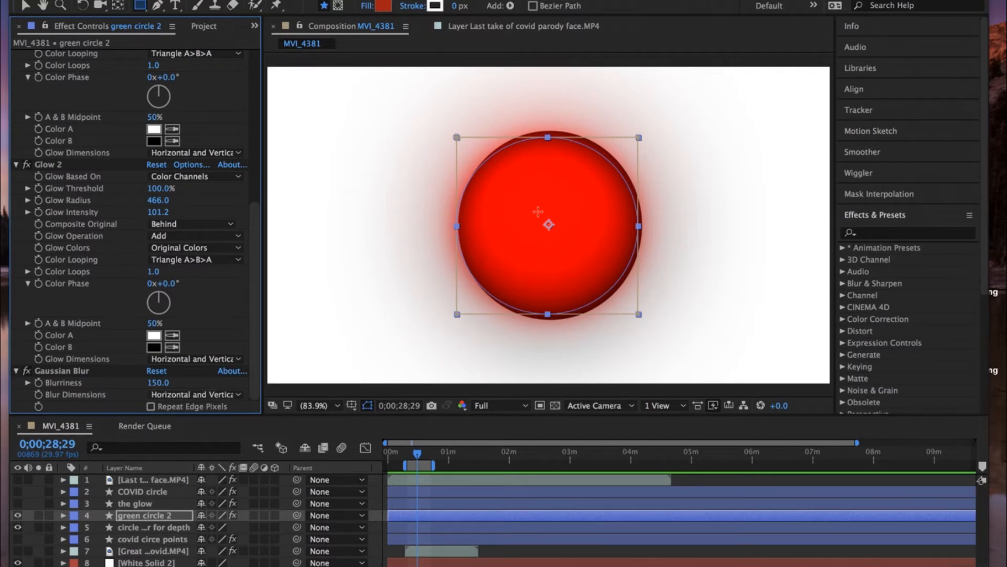
click(536, 555)
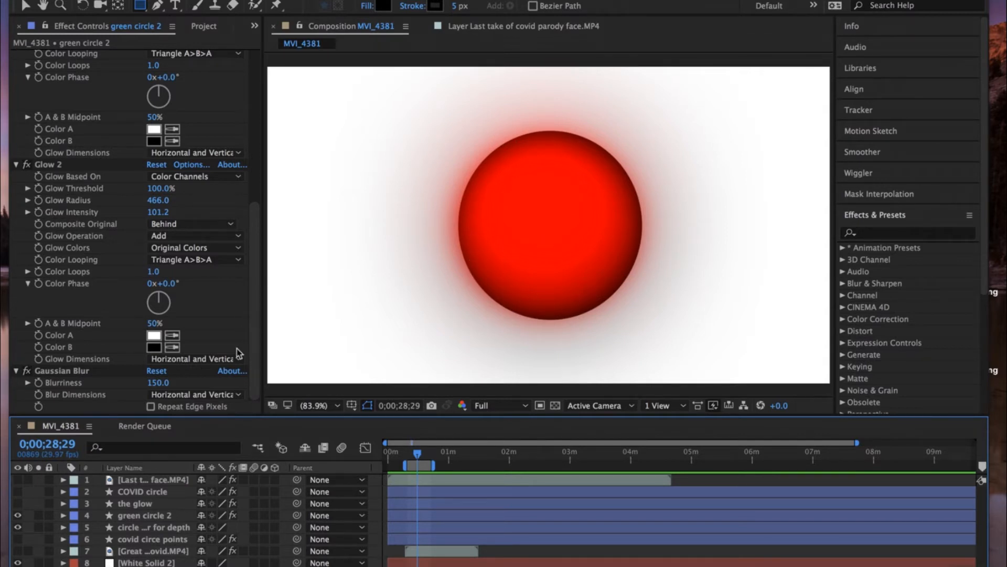
scroll(77, 130, up, 10)
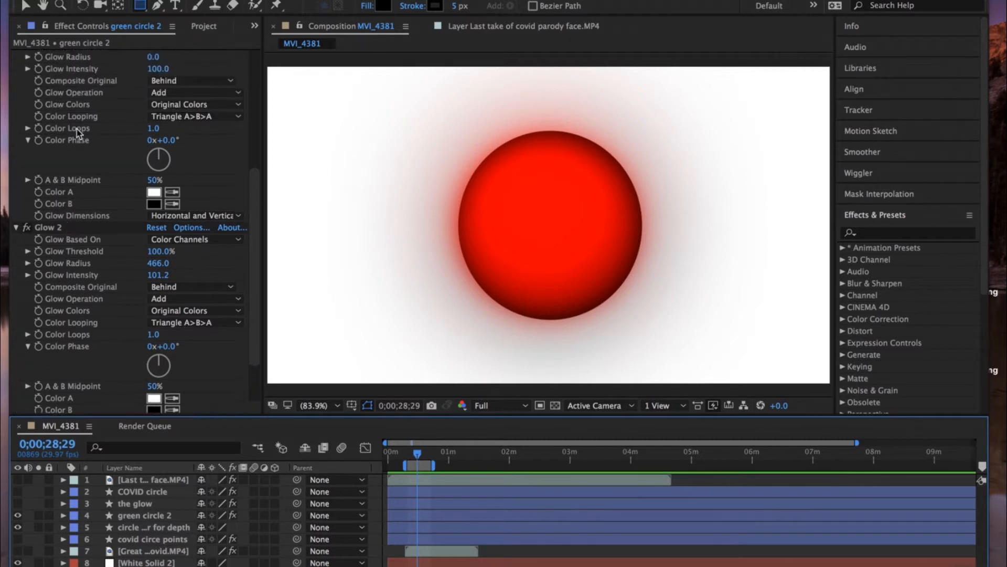
scroll(77, 131, down, 5)
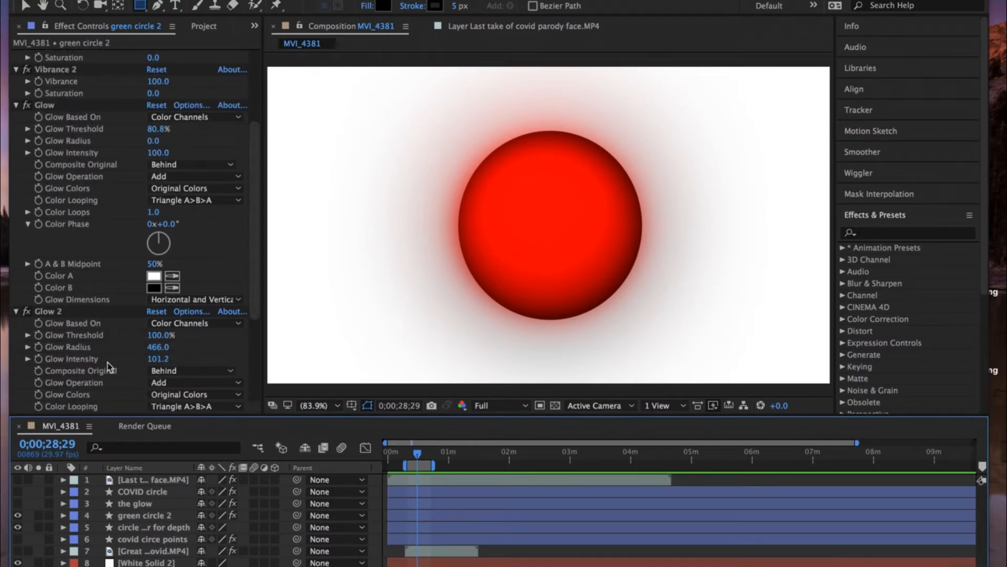
scroll(127, 369, down, 1)
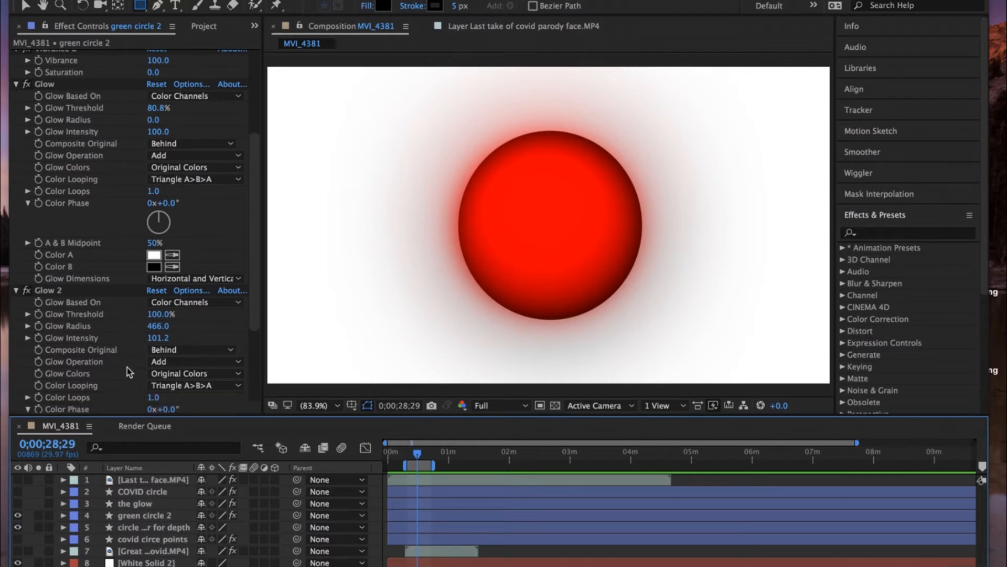
scroll(127, 370, down, 1)
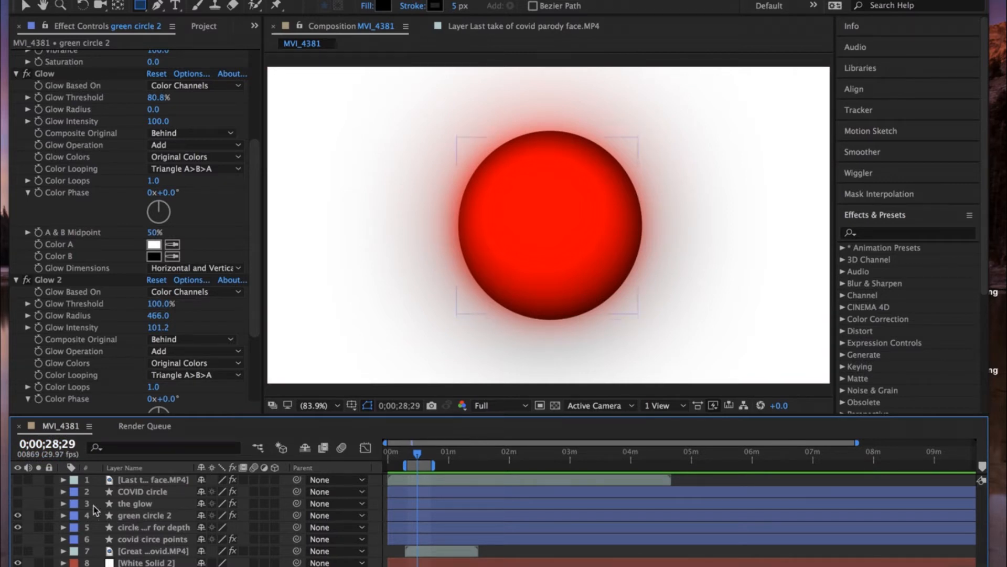
- Show the "covid circe points" layer and enable both its Drop Shadow and Drop Shadow 2 effects
click(17, 492)
click(18, 492)
click(146, 540)
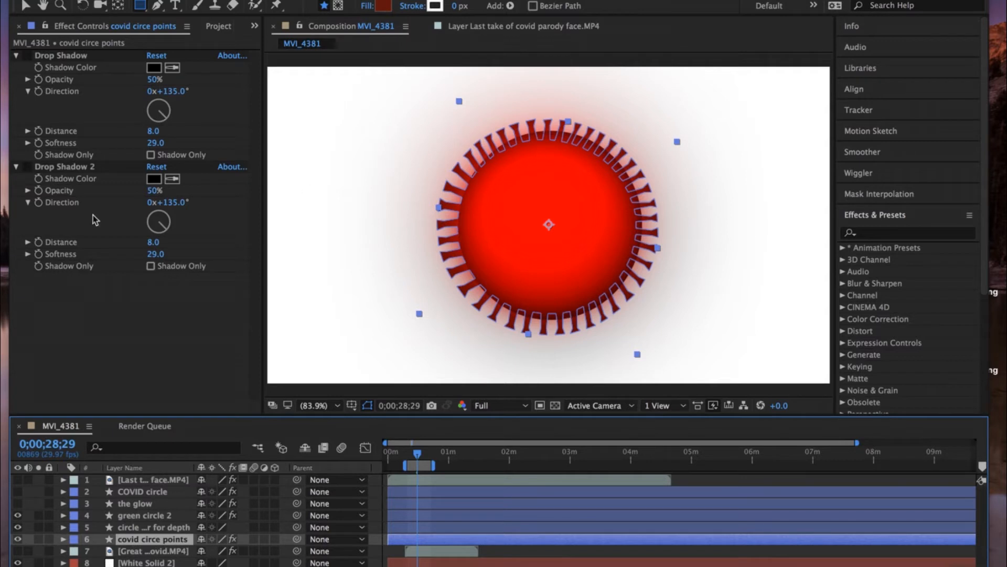
click(29, 56)
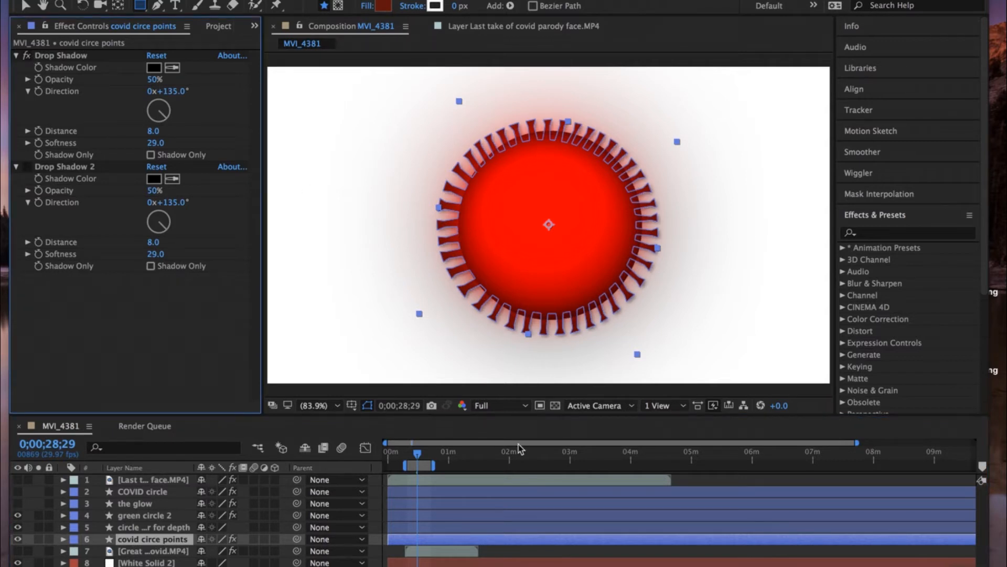
click(31, 168)
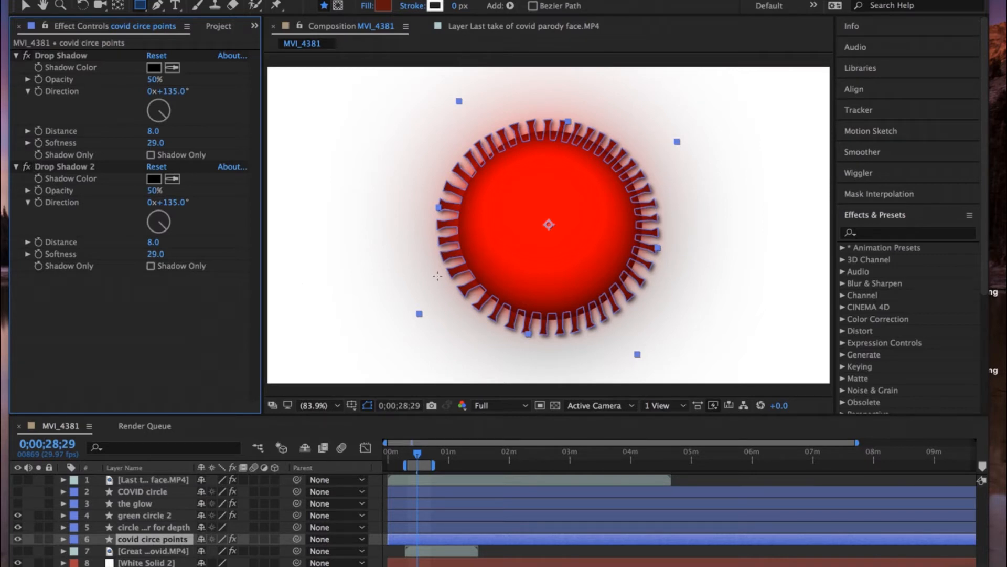
click(561, 437)
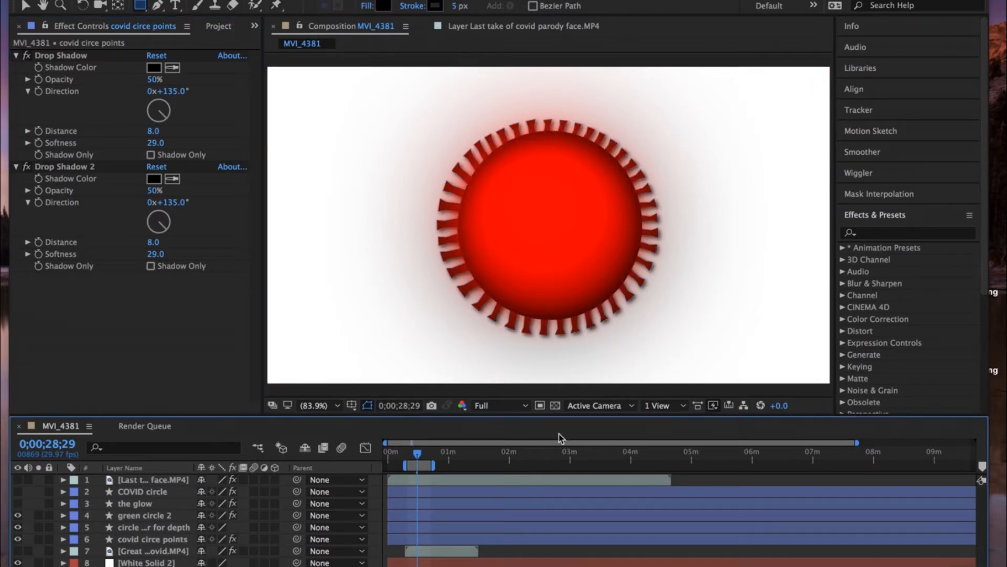
- Toggle both drop shadow effects off and back on to compare the spikes with and without shadows
click(22, 172)
click(25, 168)
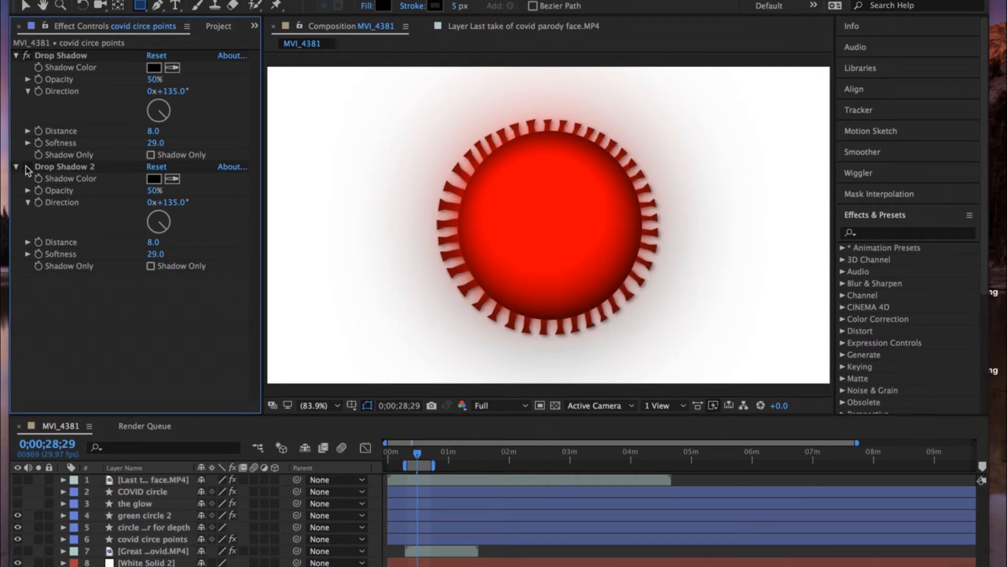
click(26, 55)
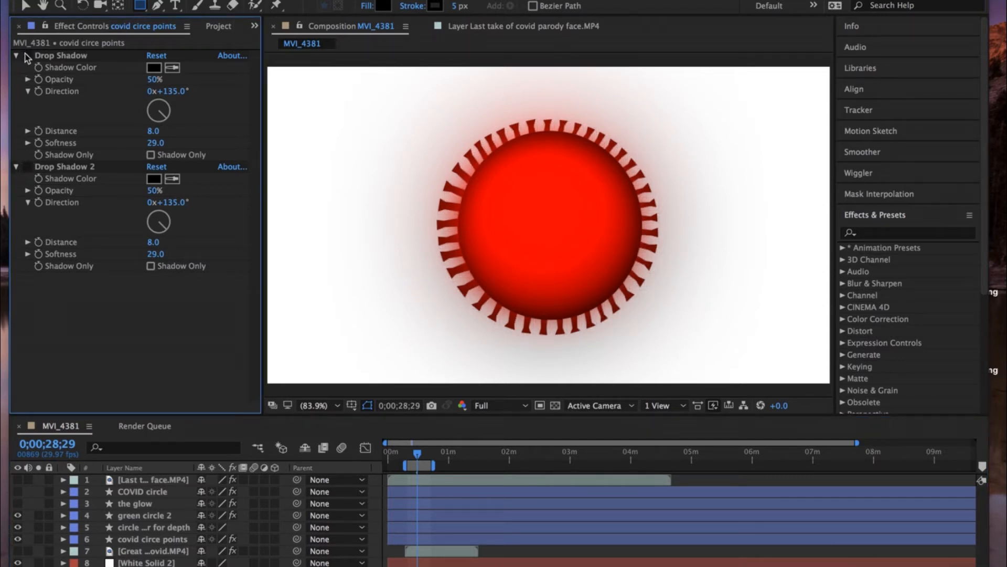
click(26, 56)
click(26, 167)
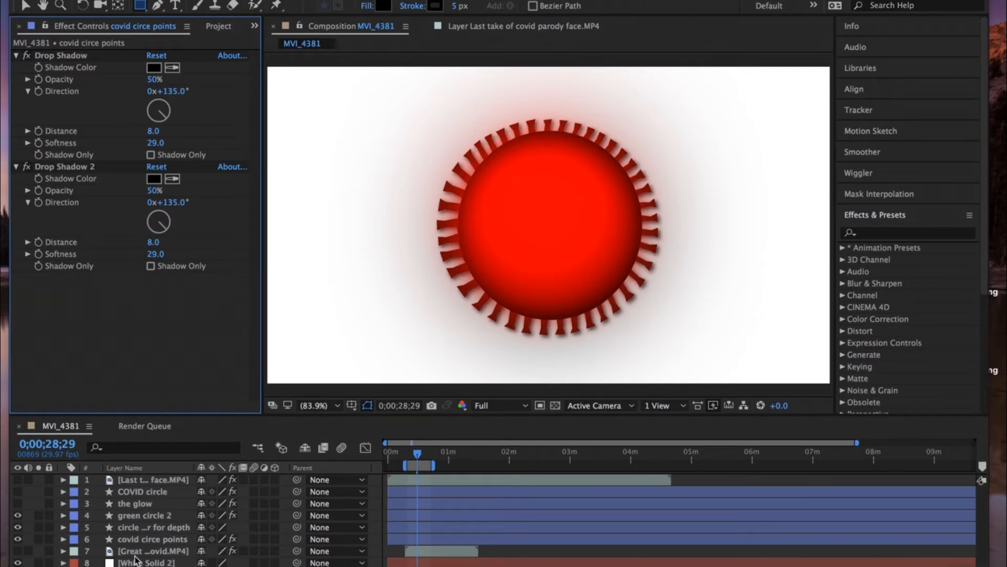
- Expand the "covid circe points" layer's Transform properties and examine the Rotation values around its first and last keyframes
click(142, 540)
click(63, 539)
scroll(63, 556, down, 3)
scroll(63, 556, right, 2)
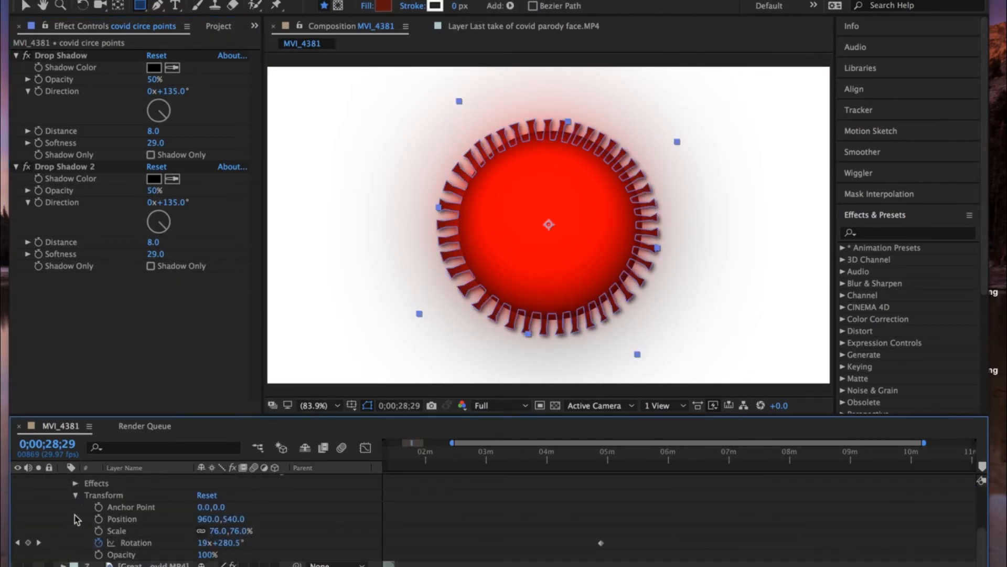
click(139, 547)
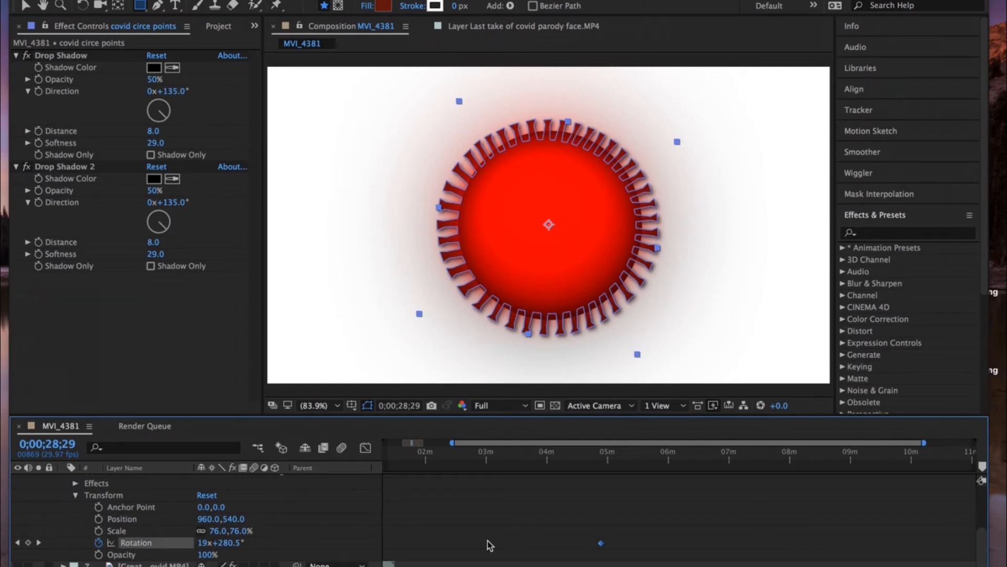
scroll(483, 540, left, 3)
scroll(484, 540, up, 1)
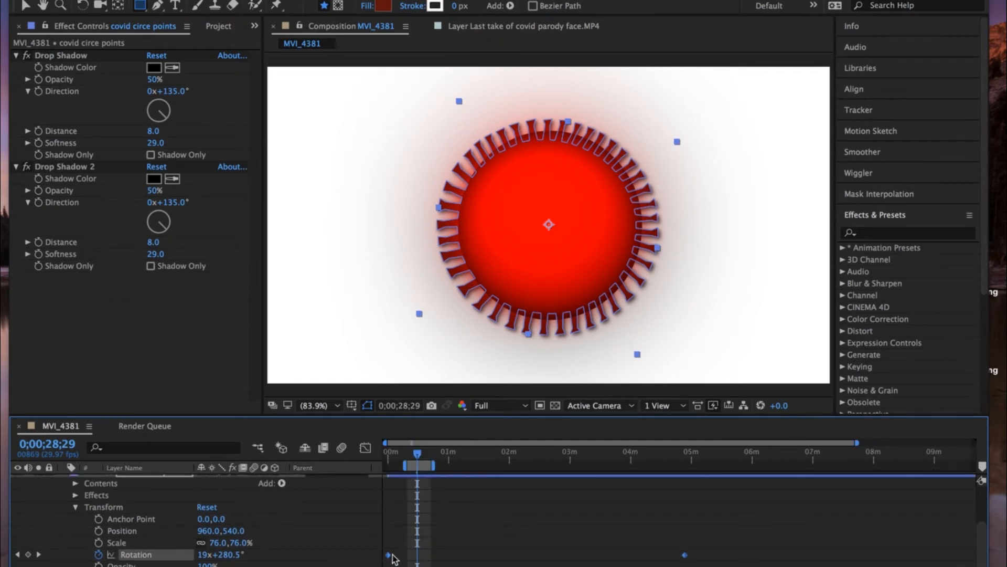
scroll(398, 551, down, 1)
click(391, 464)
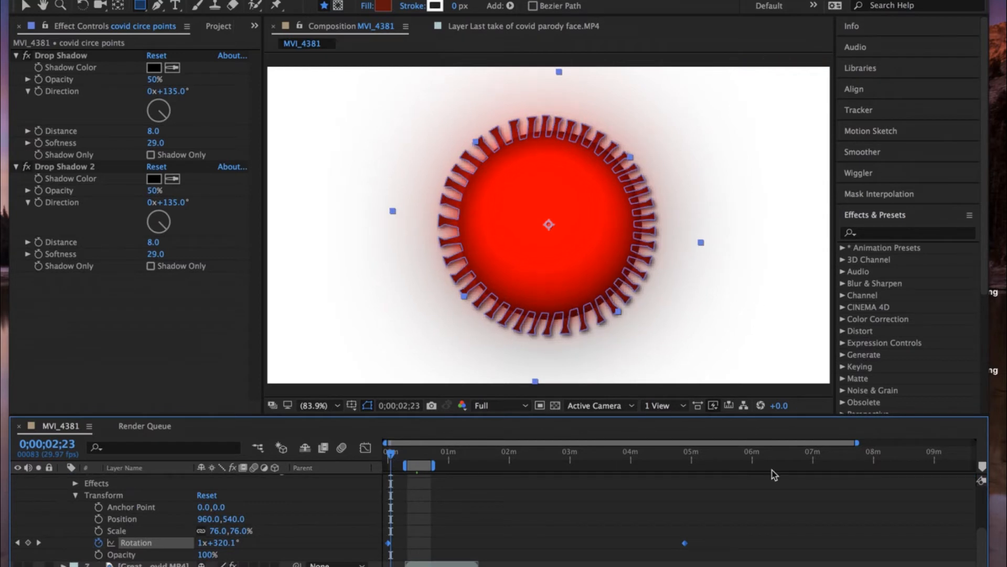
click(686, 462)
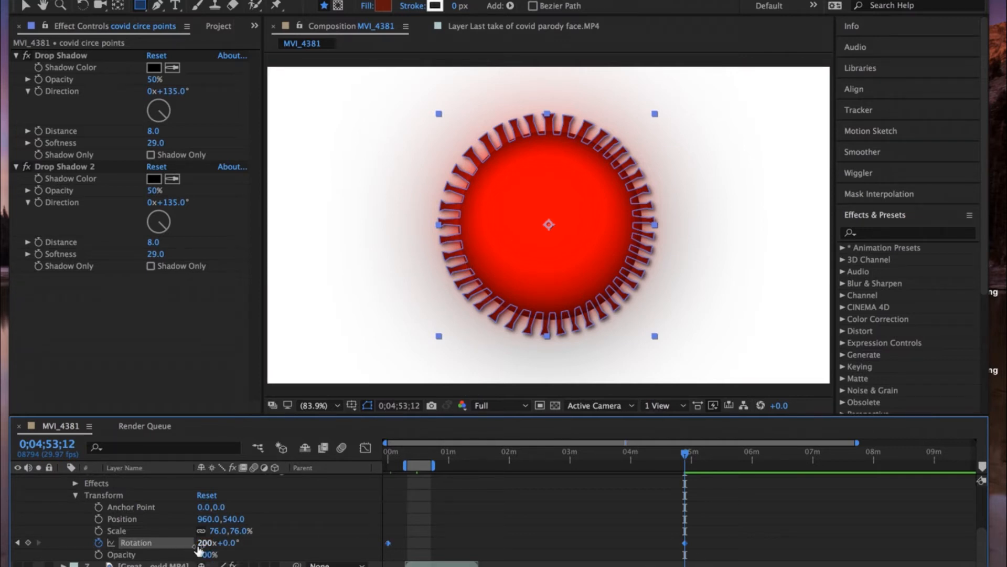
- Preview the spikes' rotation from about 0;00;24;25, stop playback and deselect the layer
click(413, 452)
key(space)
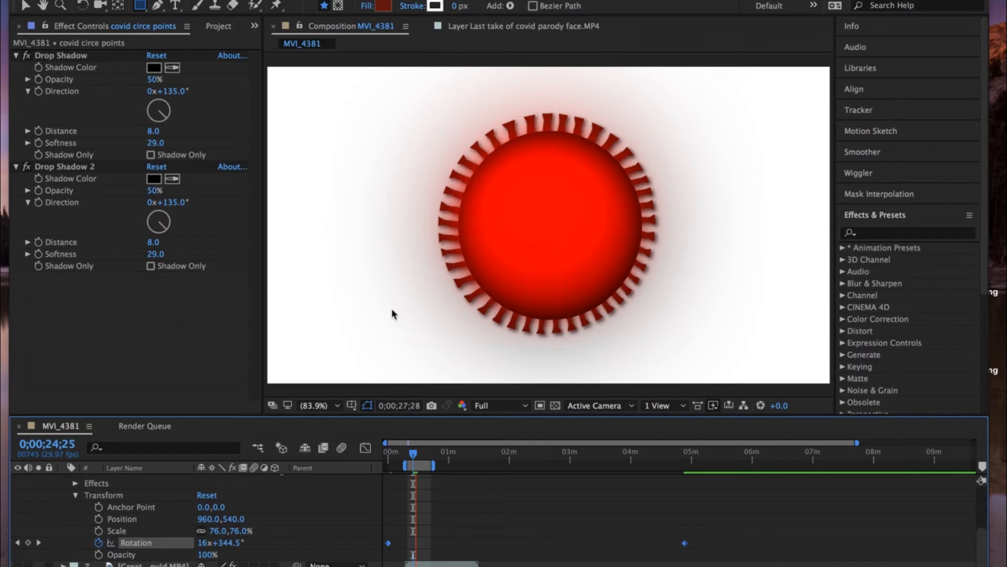
key(space)
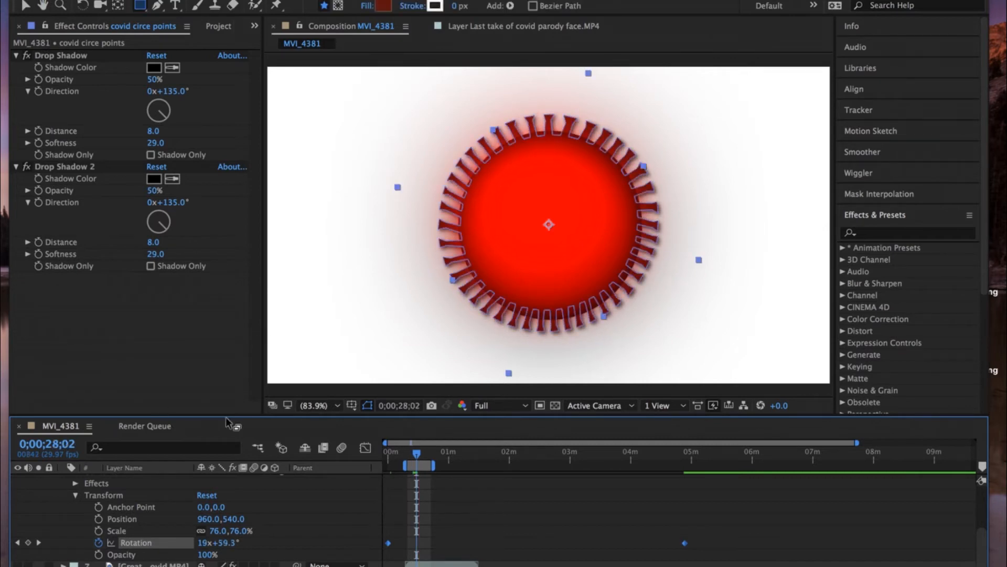
click(486, 520)
scroll(47, 528, up, 4)
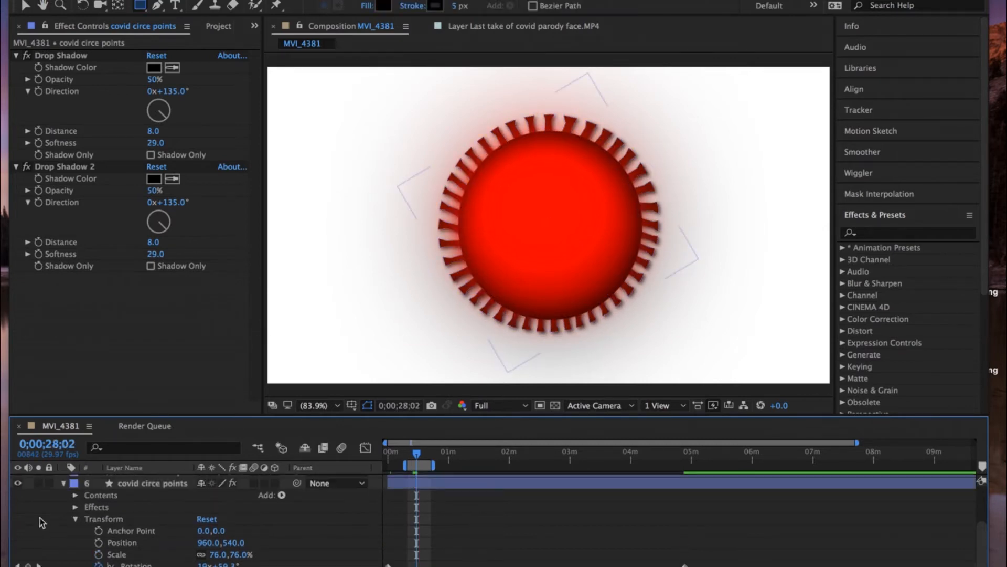
- Show the "COVID circle" layer and enable its Fractal Noise and Gaussian Blur effects
click(63, 507)
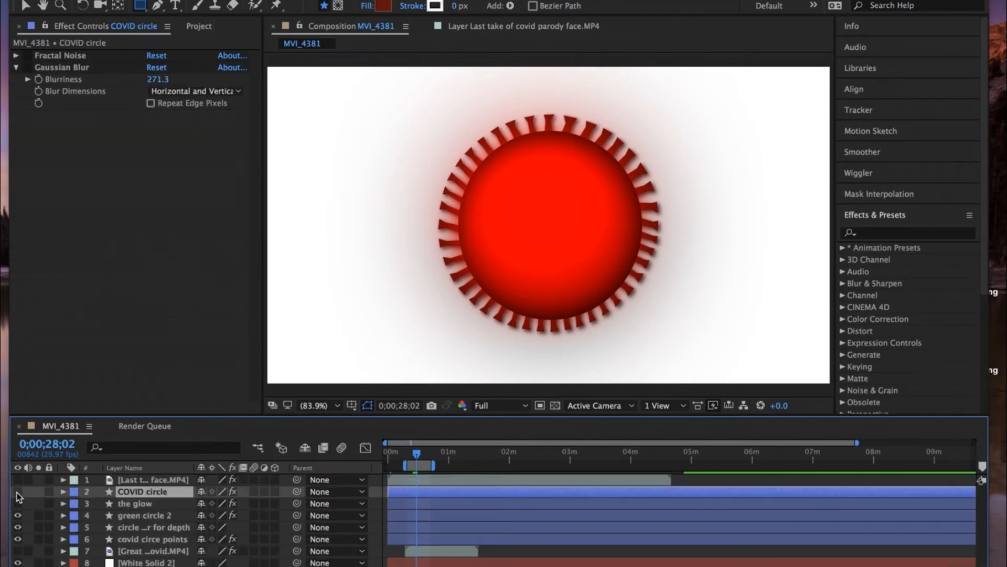
click(18, 492)
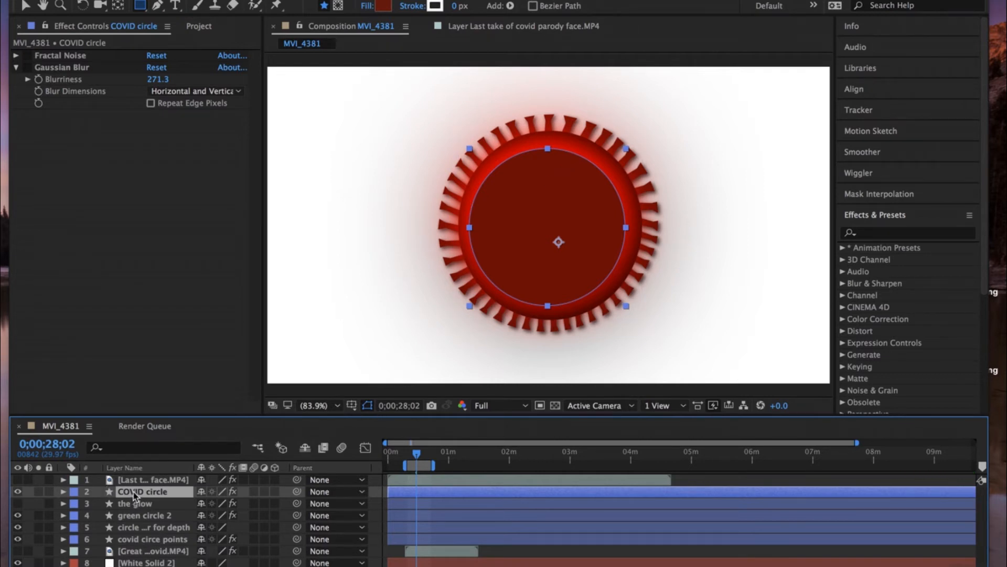
click(28, 56)
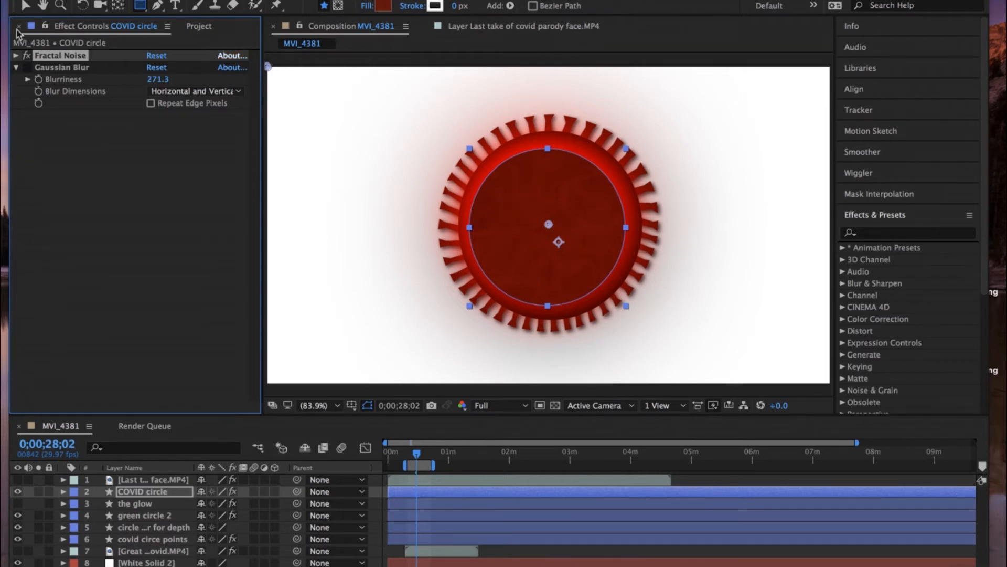
click(46, 70)
click(27, 68)
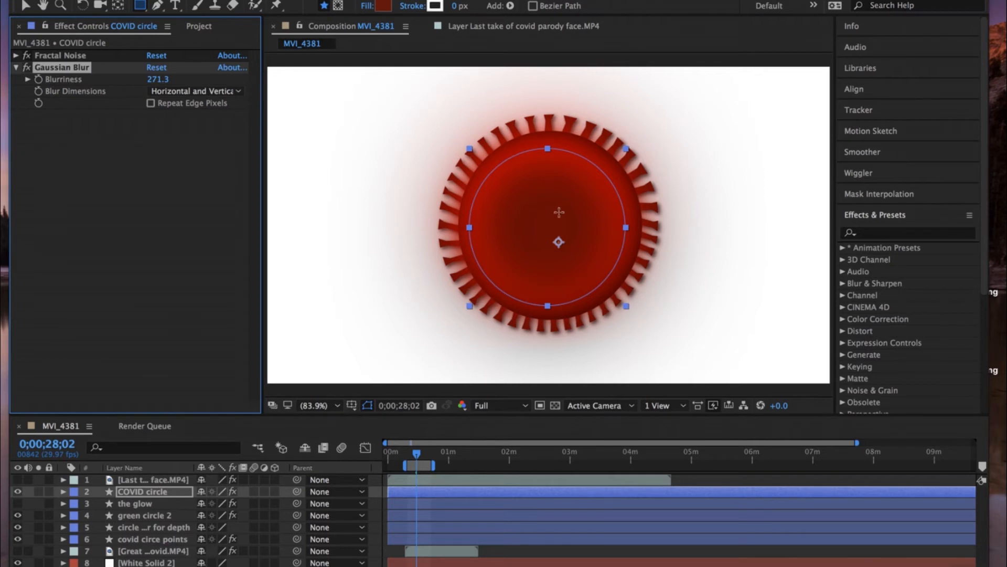
click(546, 557)
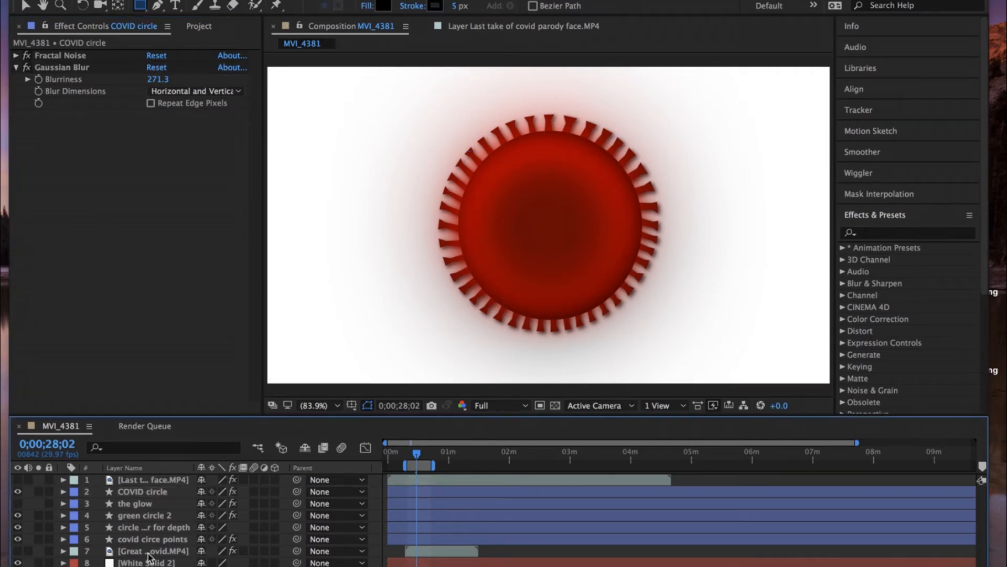
- Show the "Last take of covid parody face.MP4" layer, reveal its effects and undo the removal of its Mask 2
click(135, 480)
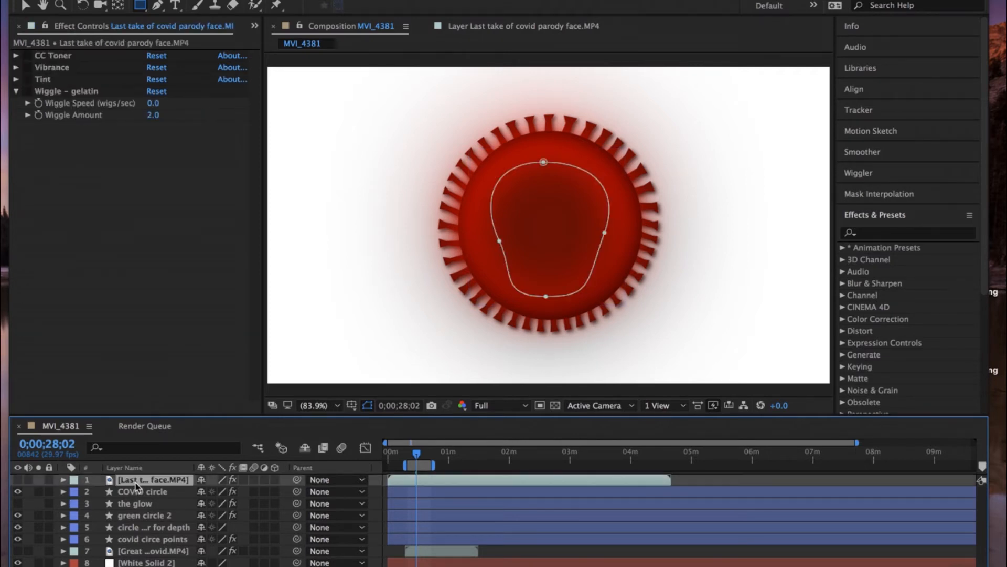
click(18, 479)
key(e)
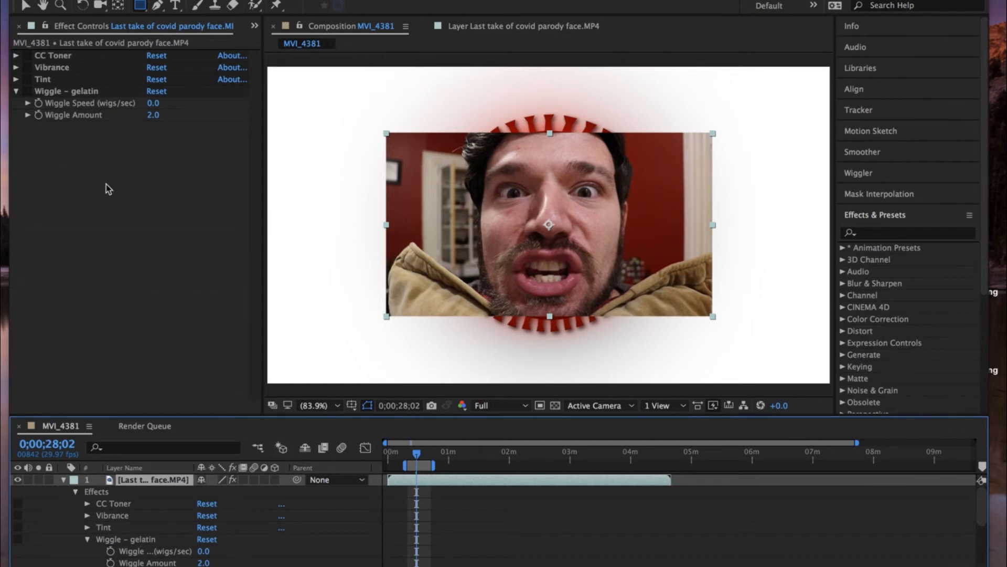
key(super+z)
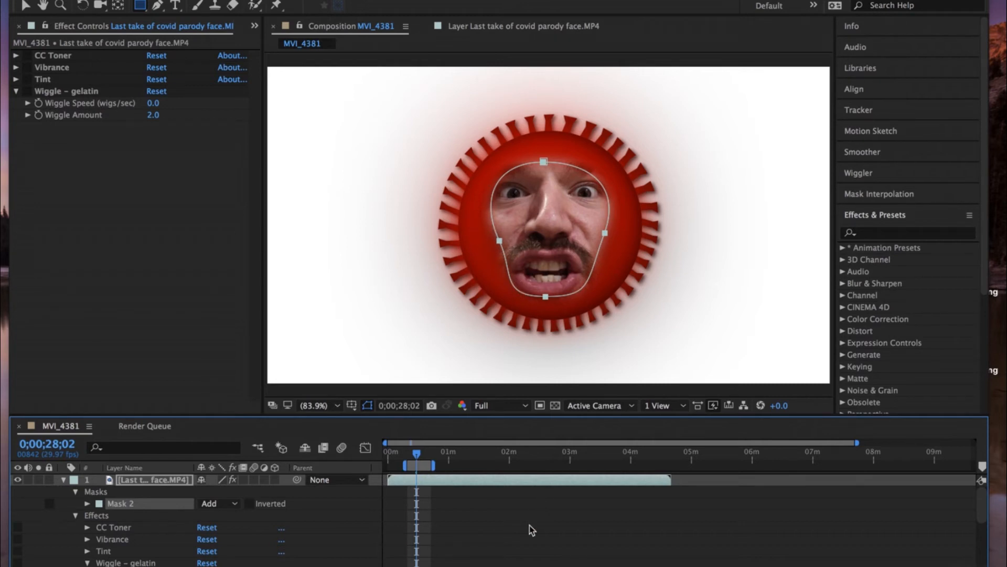
- Expand Mask 2 on the face video layer, examine its feather and other mask properties, and collapse the masks group
scroll(52, 561, down, 2)
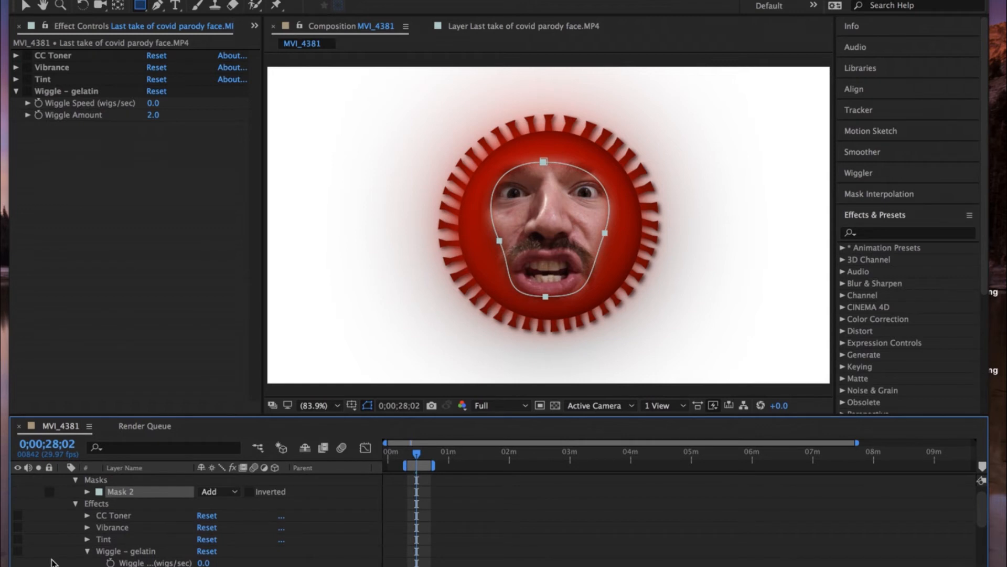
click(88, 492)
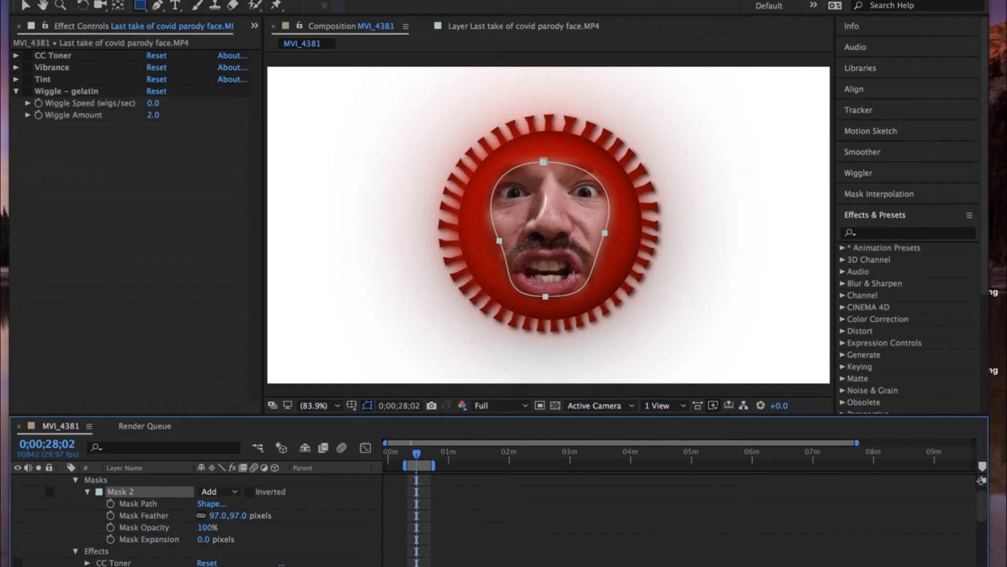
click(537, 515)
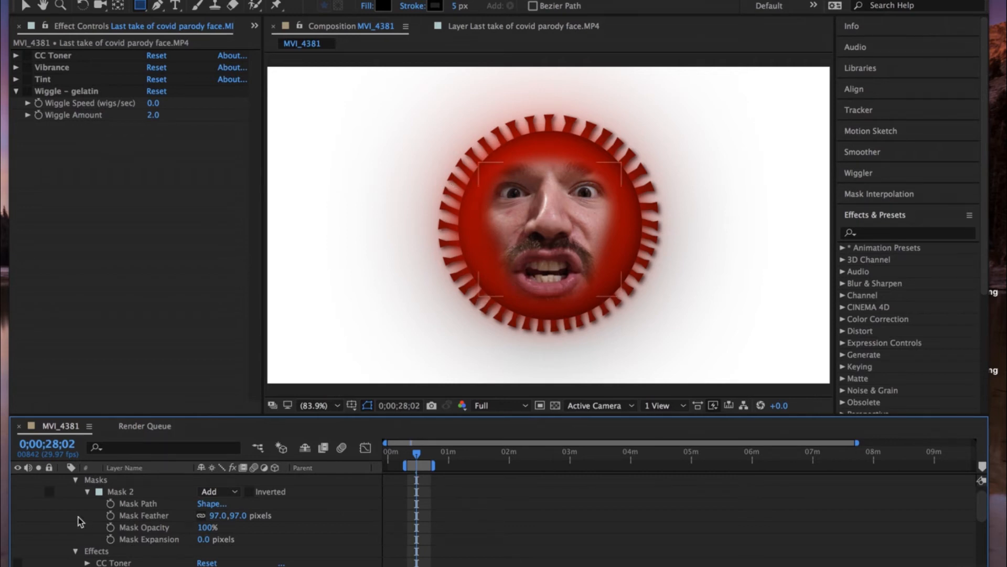
click(76, 481)
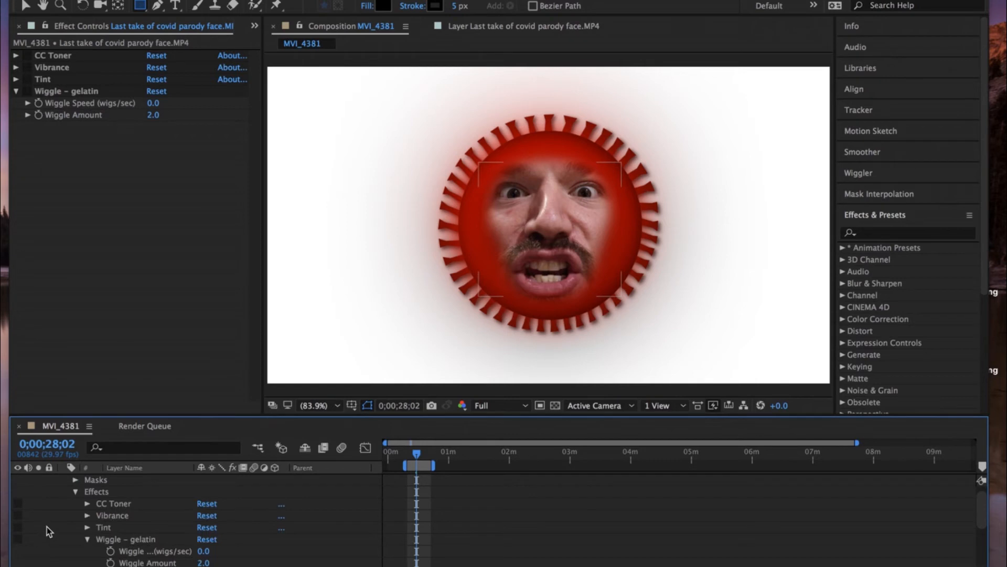
- Enable the face video's CC Toner effect and inspect its tone and color settings
scroll(49, 531, up, 1)
scroll(51, 546, down, 1)
click(26, 55)
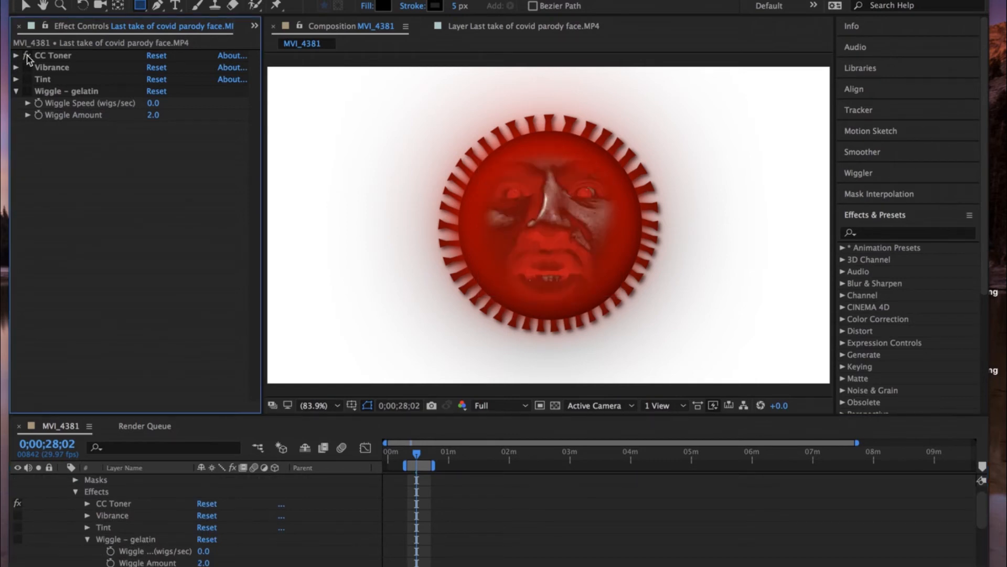
click(16, 56)
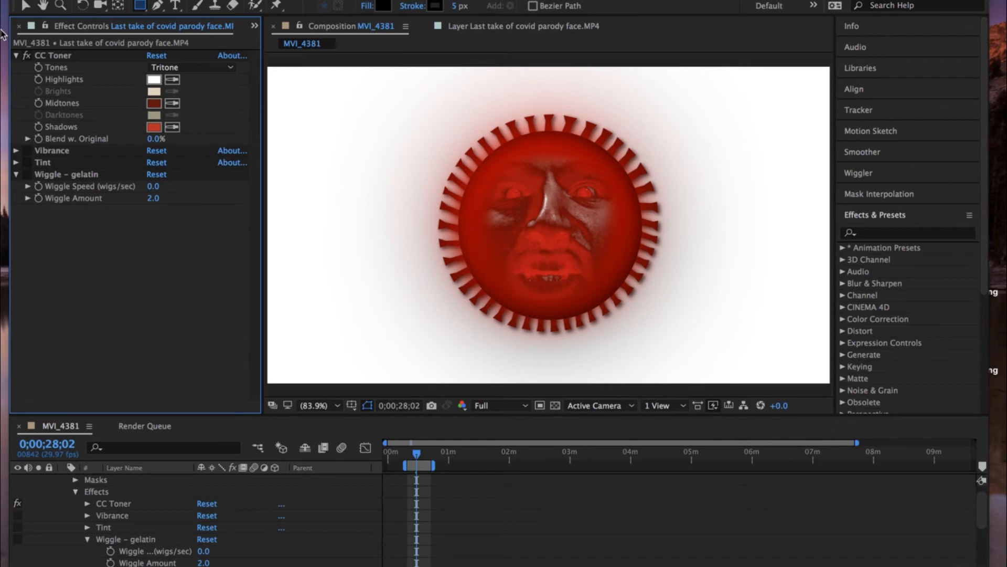
click(16, 55)
- Enable the Vibrance, Tint and Wiggle – gelatin effects on the face video layer
click(26, 67)
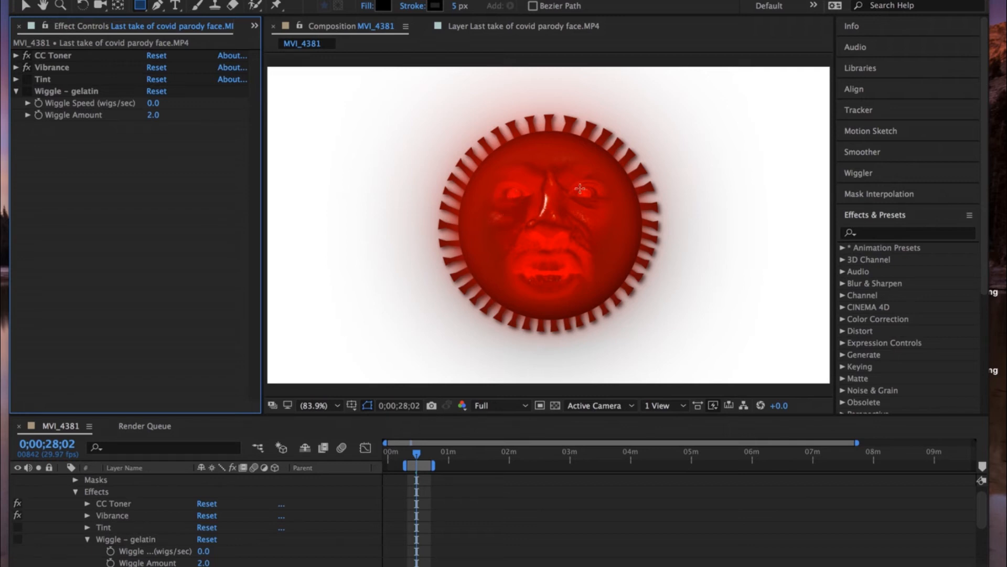
click(28, 80)
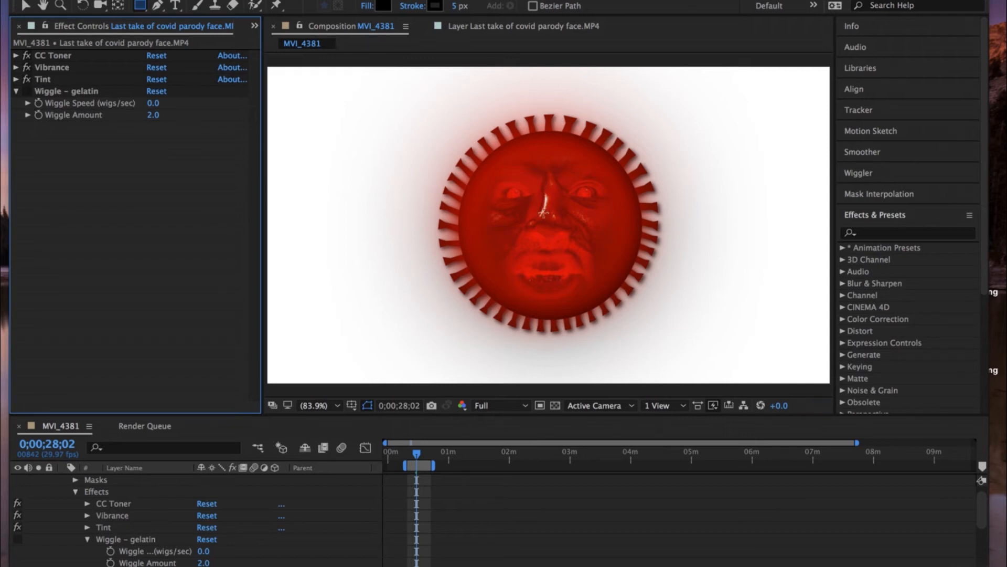
click(28, 94)
click(27, 93)
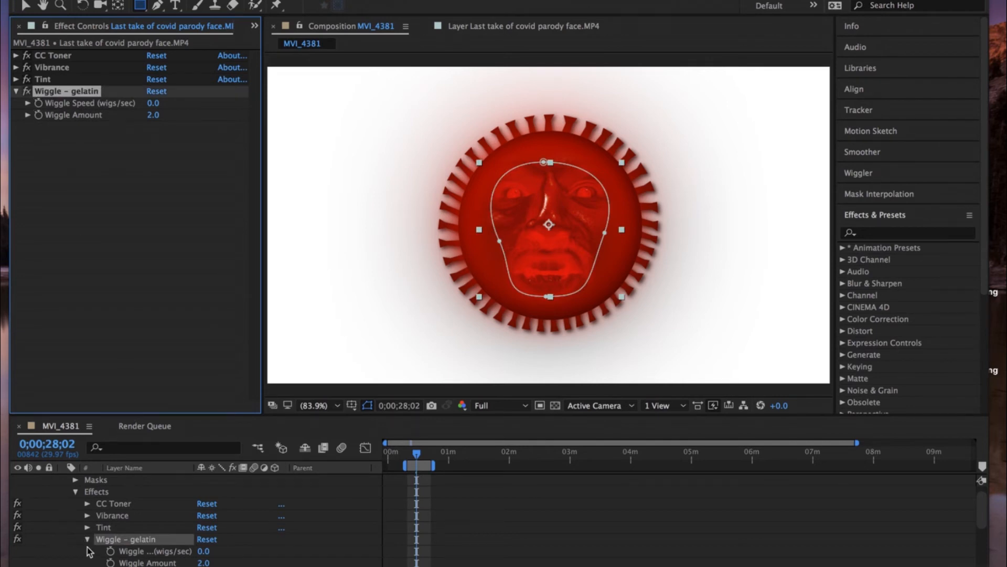
- Review the face video layer's Transform and Wiggle – gelatin properties, and collapse the expanded settings
scroll(79, 548, down, 4)
scroll(70, 551, down, 6)
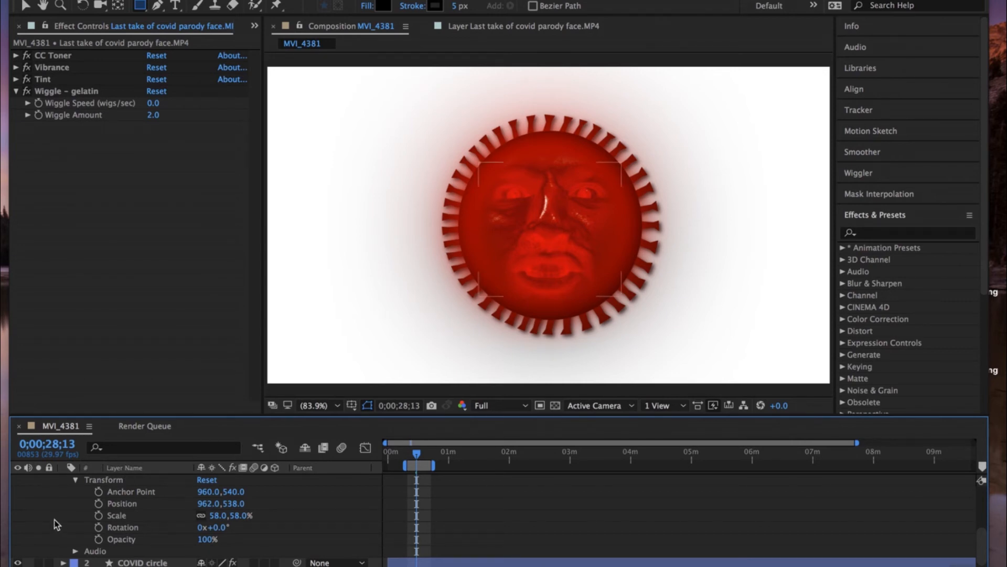
scroll(56, 524, up, 4)
scroll(57, 523, down, 1)
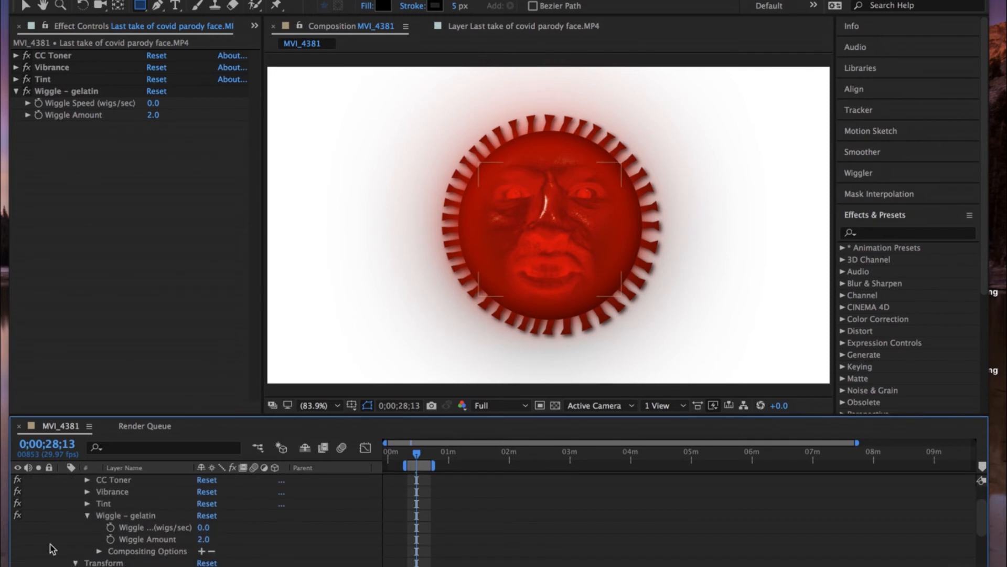
click(88, 515)
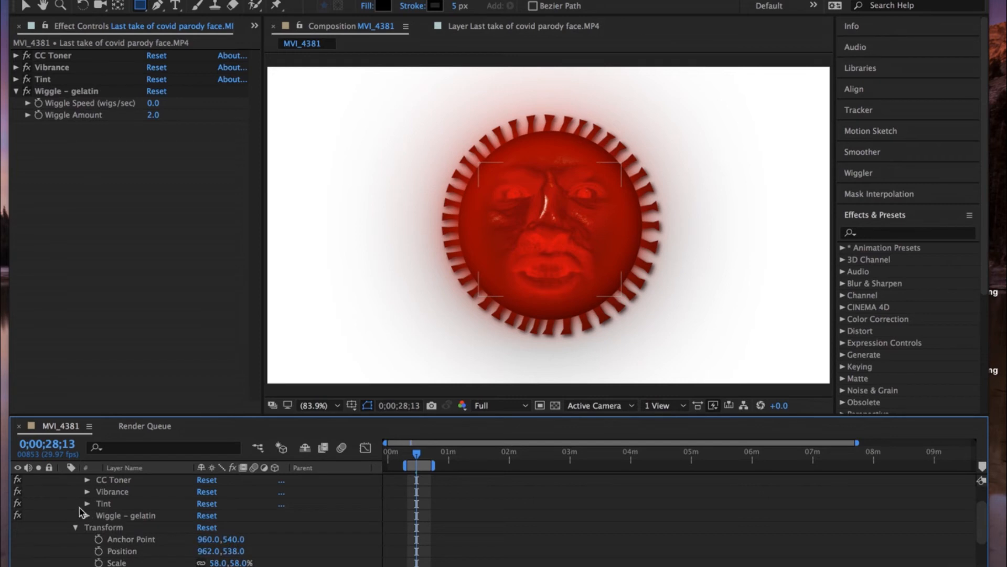
scroll(62, 514, up, 3)
- Show "the glow" with the face video and COVID circle layers hidden, and enable its Gaussian Blur, Vibrance and Vibrance 2 effects
click(126, 505)
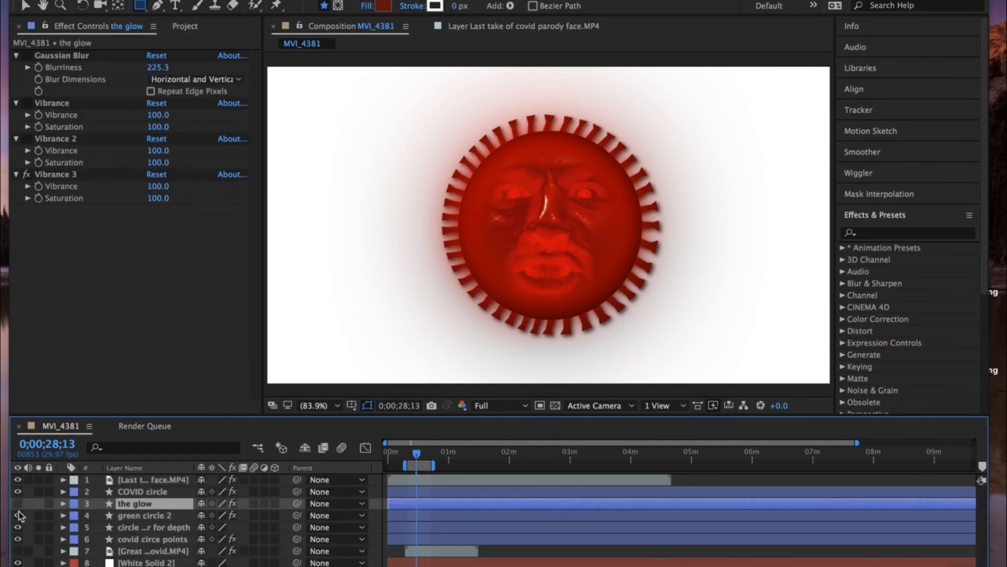
click(17, 503)
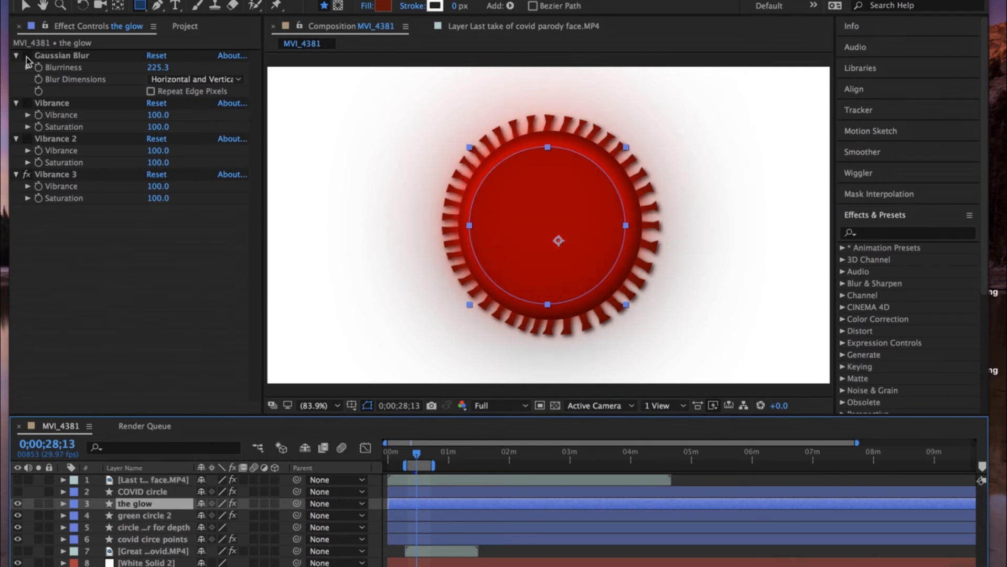
click(27, 55)
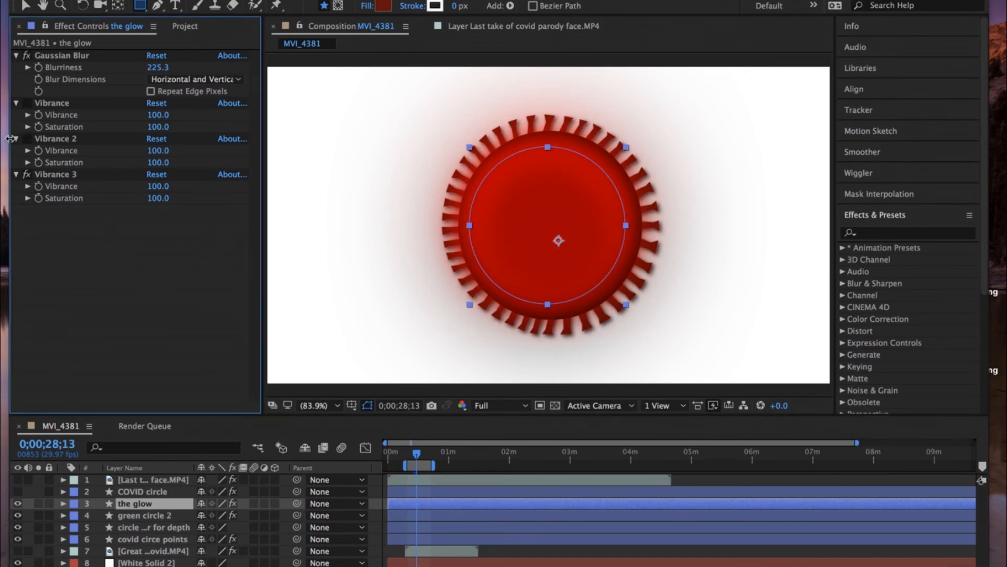
click(27, 103)
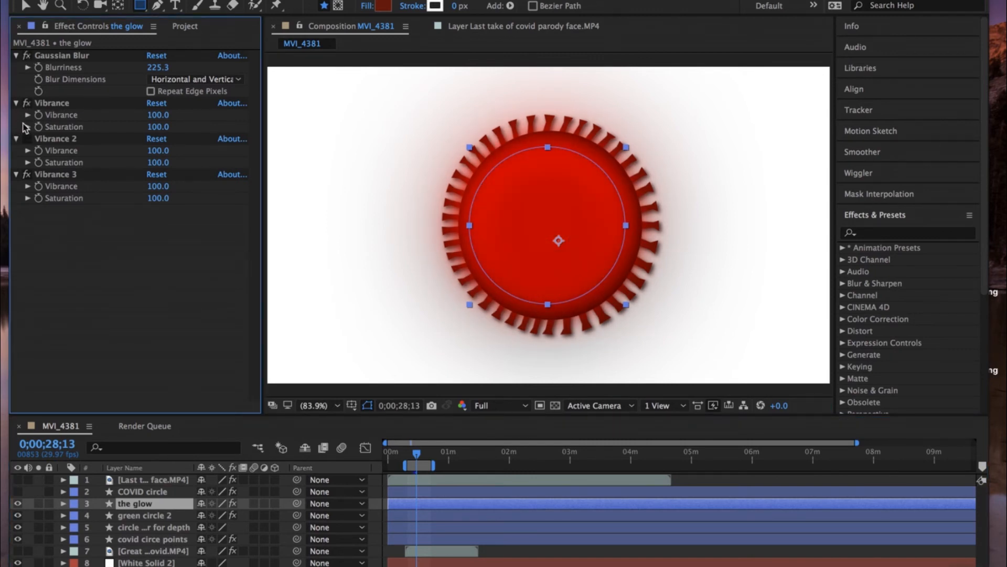
click(27, 138)
click(26, 175)
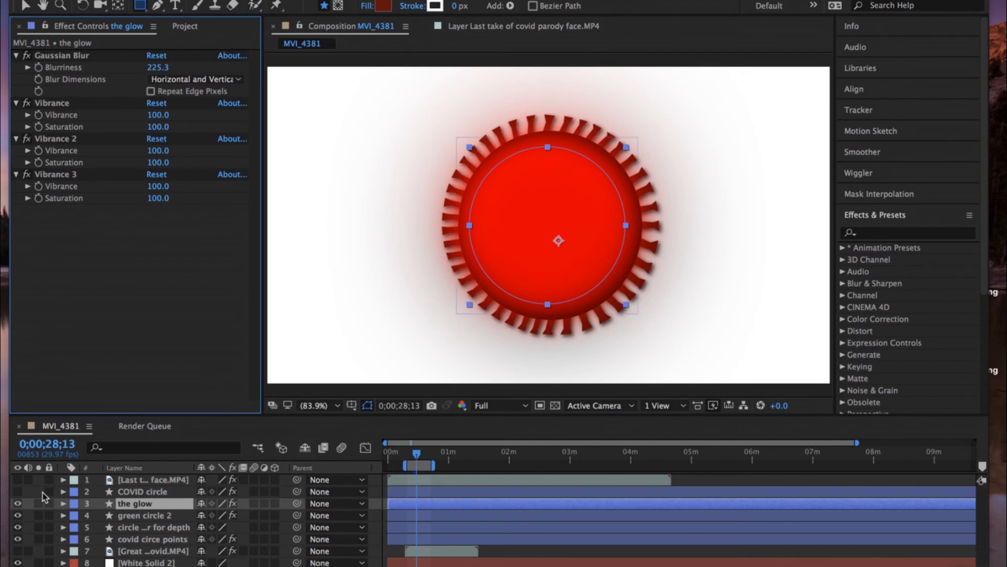
- Expand "the glow" layer's Opacity property, examine its expression, and collapse the layer
click(63, 504)
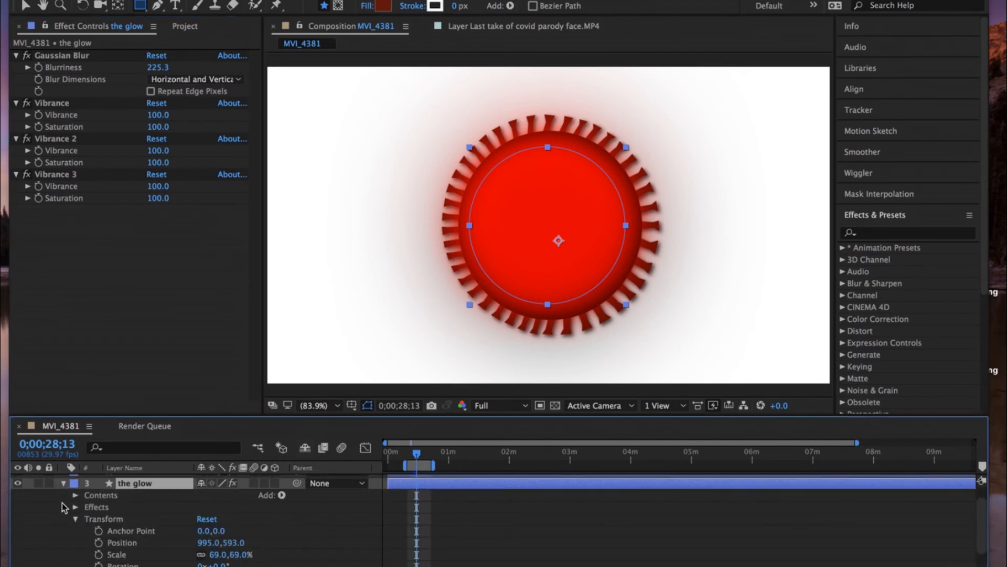
scroll(77, 550, down, 3)
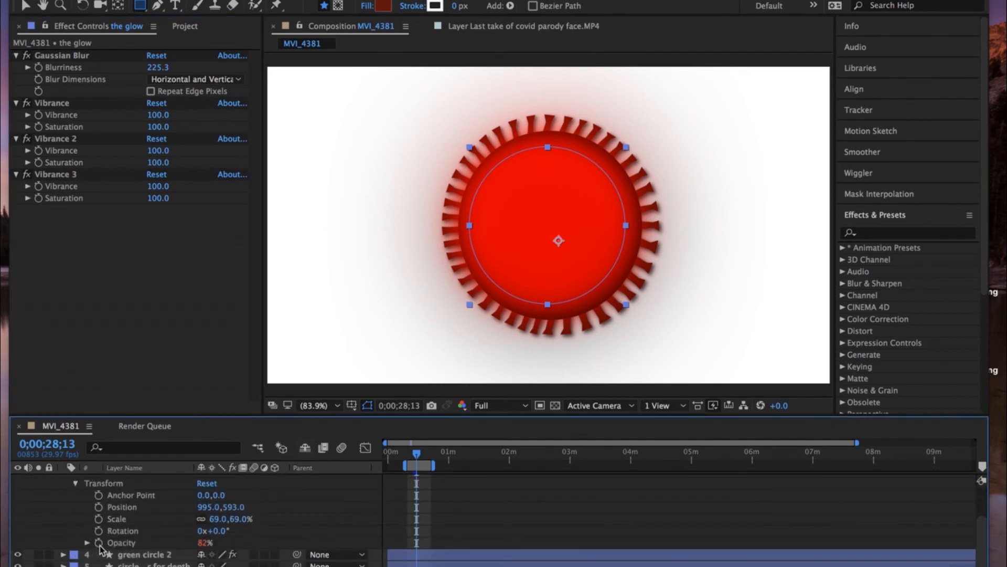
click(88, 542)
scroll(57, 546, down, 3)
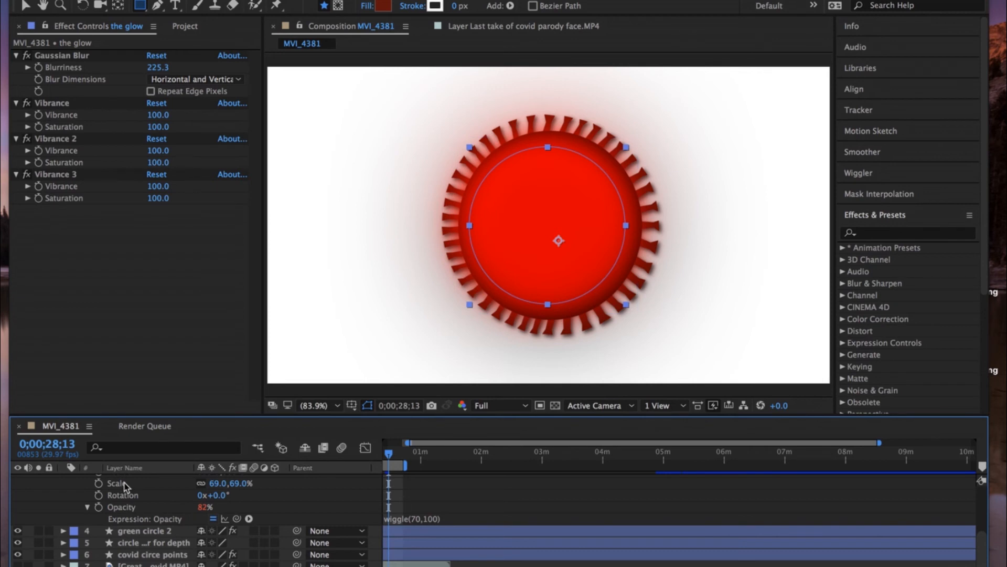
scroll(77, 520, up, 5)
click(63, 503)
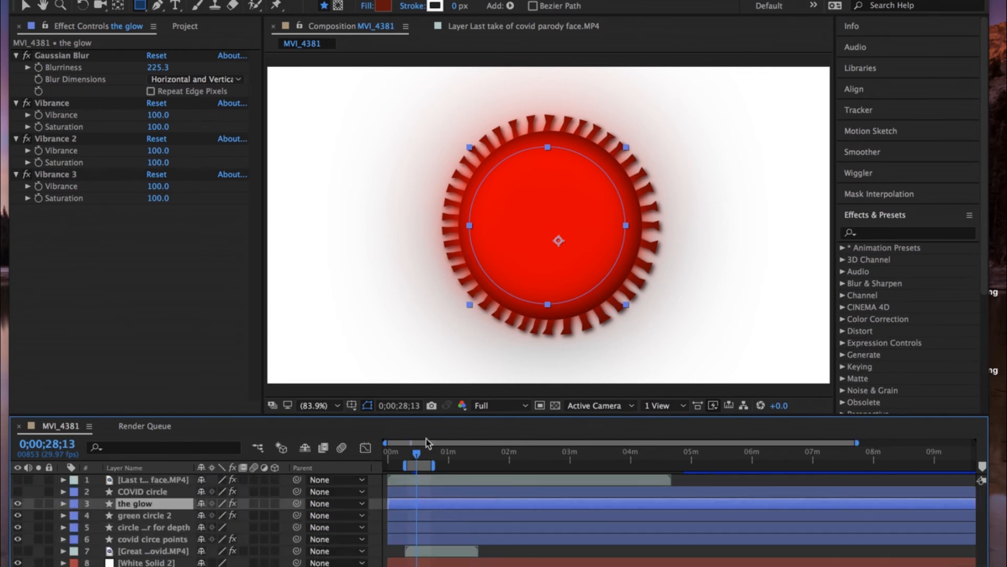
- Preview the glow's flicker briefly and set the composition preview resolution to Third
key(space)
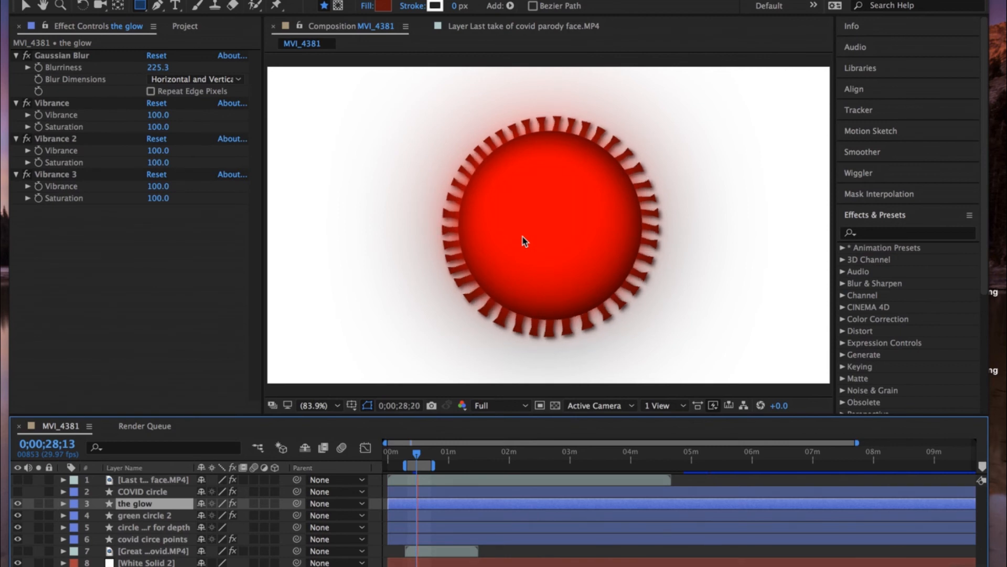
key(space)
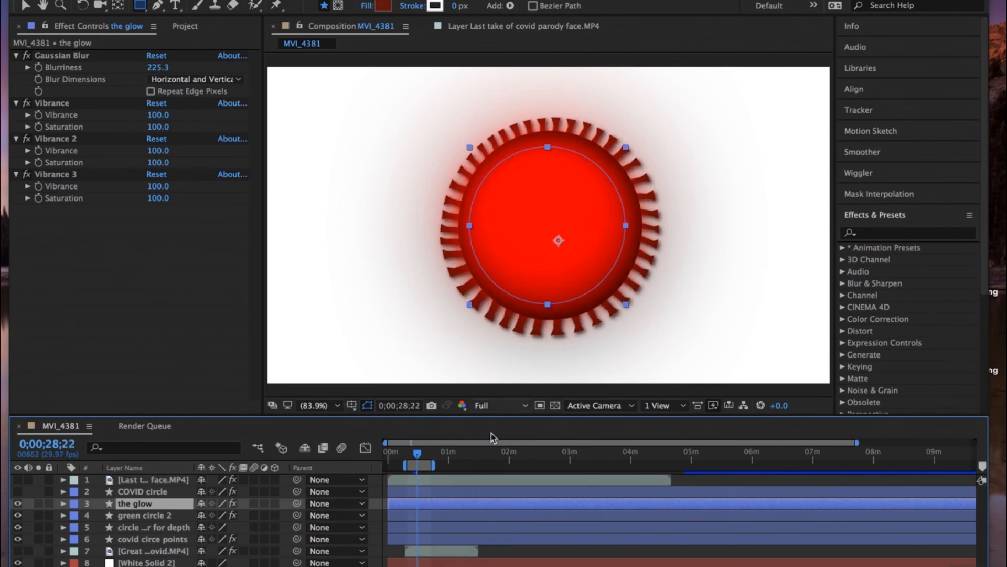
click(493, 406)
click(504, 467)
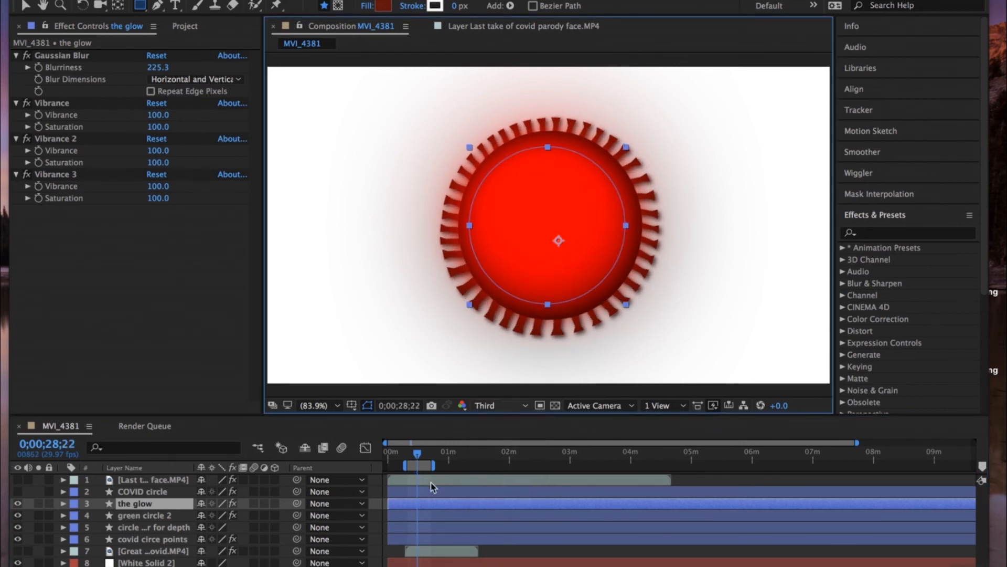
- Move the playhead to 0;00;22;23, preview the flickering glow with the rotating spikes, and stop playback
click(410, 454)
drag(409, 455, 411, 455)
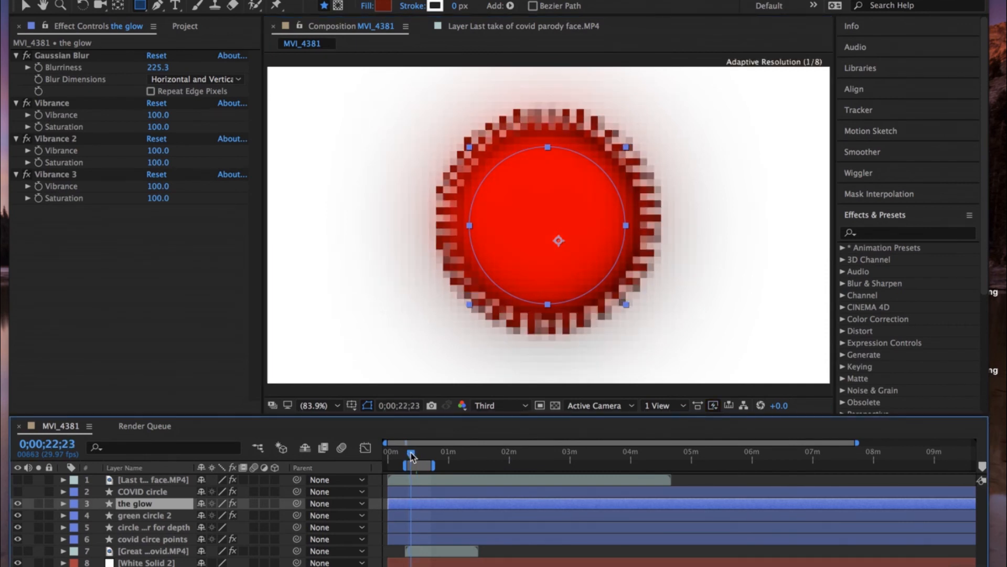
key(space)
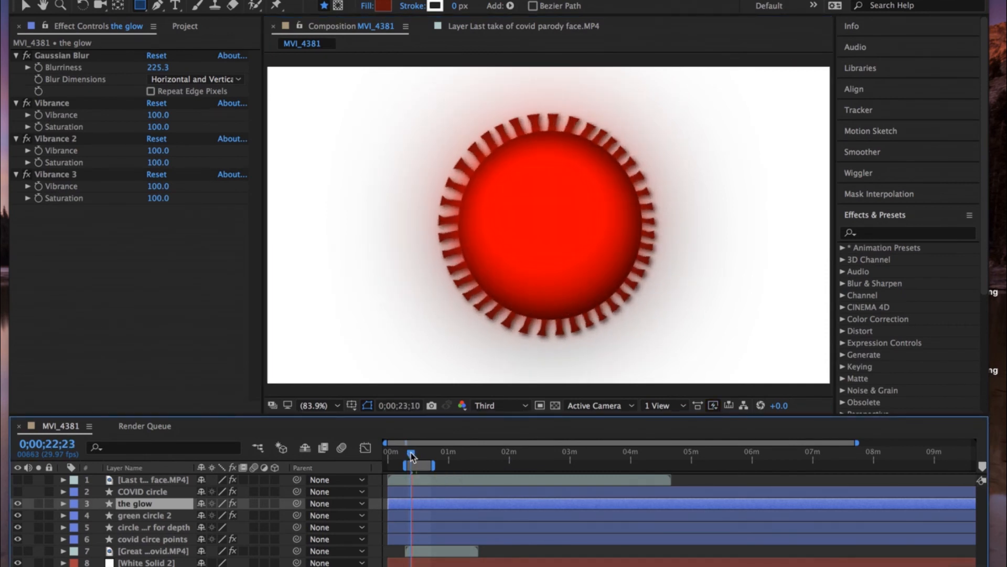
key(space)
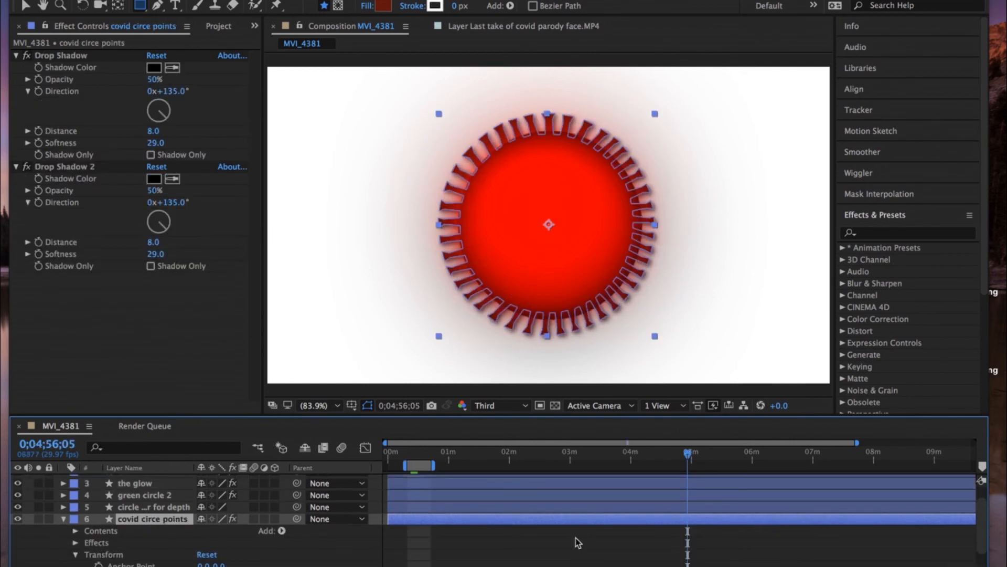
- Collapse the "covid circe points" layer, show and select the face video layer, and move the playhead to 0;00;38;19
scroll(157, 510, up, 2)
click(62, 540)
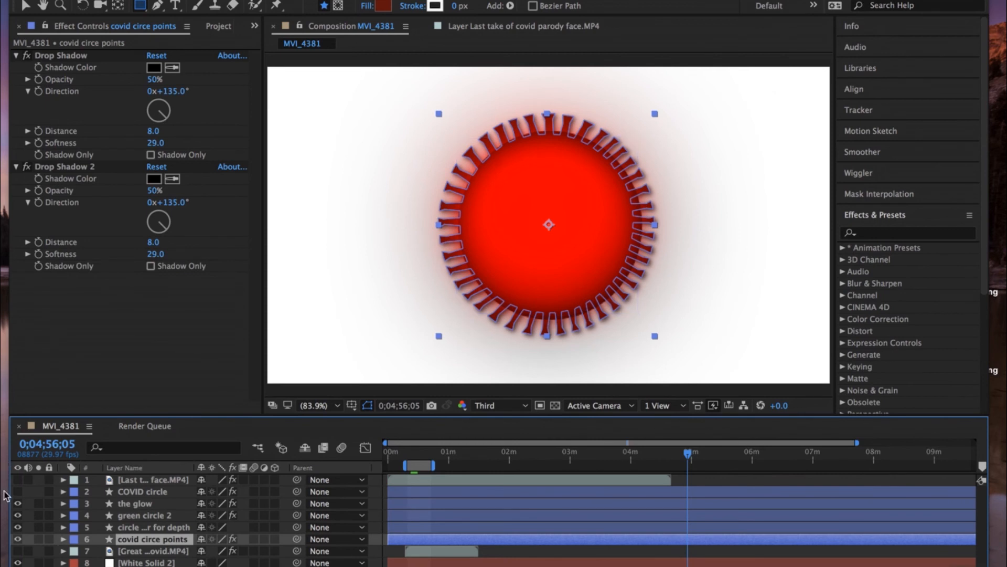
click(17, 481)
click(131, 481)
click(428, 453)
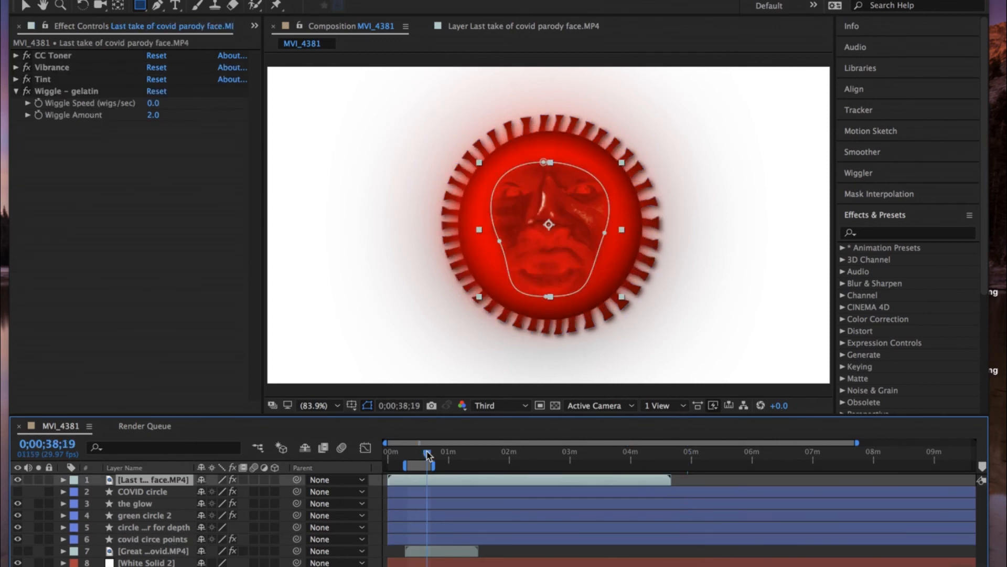
- Show the COVID circle layer, clear the layer selection, and compare the face with the circle off and on, leaving it visible
click(17, 491)
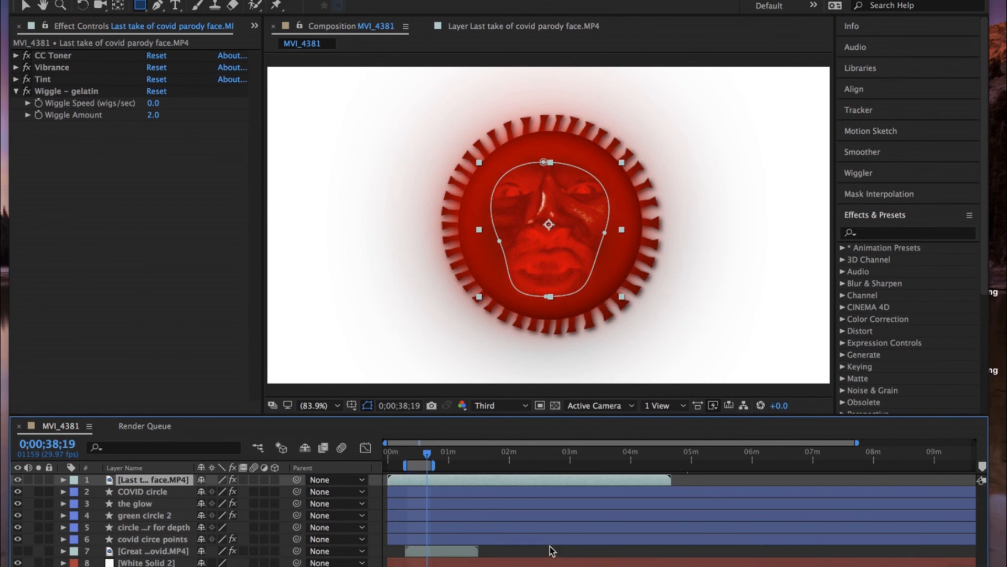
key(F2)
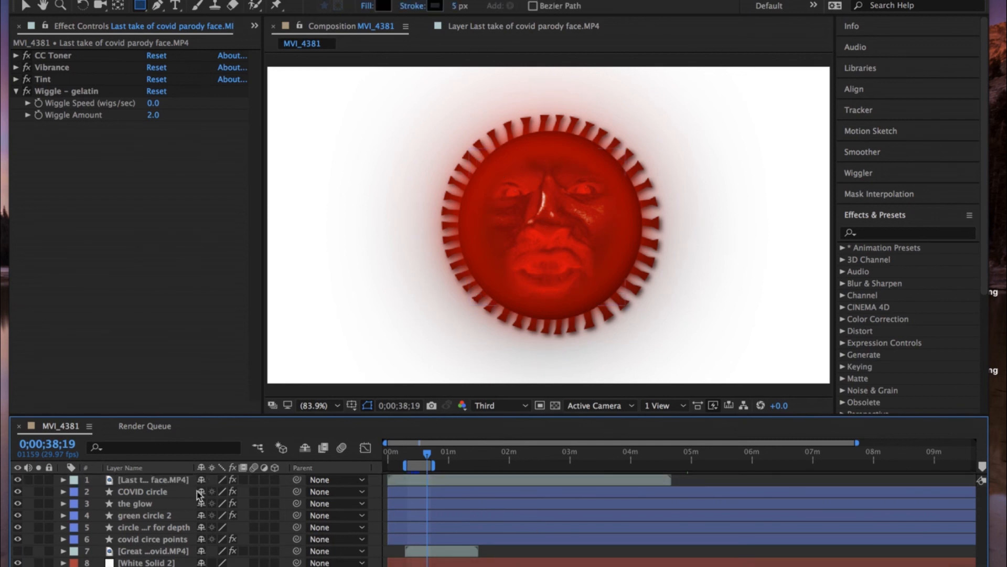
click(18, 492)
click(17, 491)
click(18, 491)
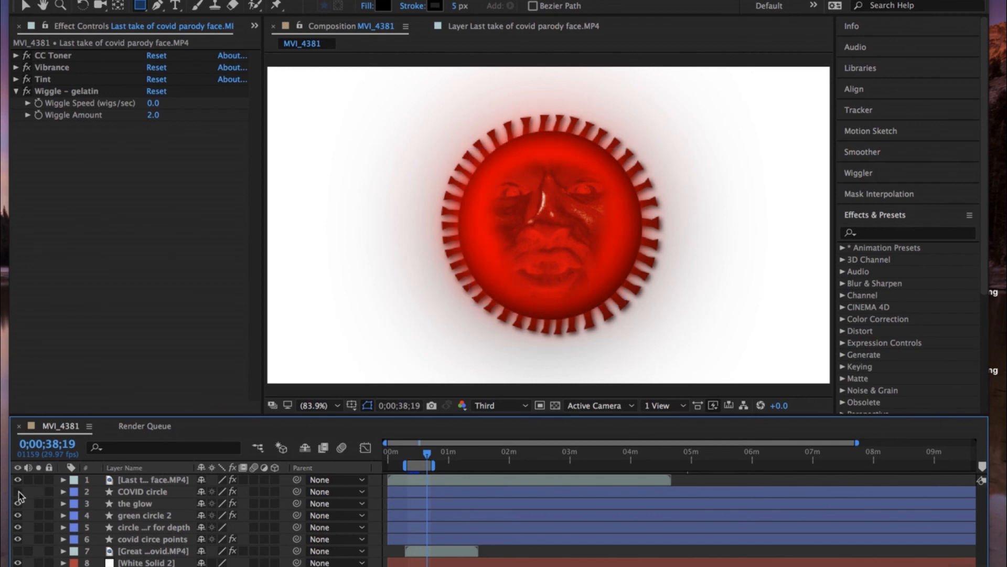
click(18, 492)
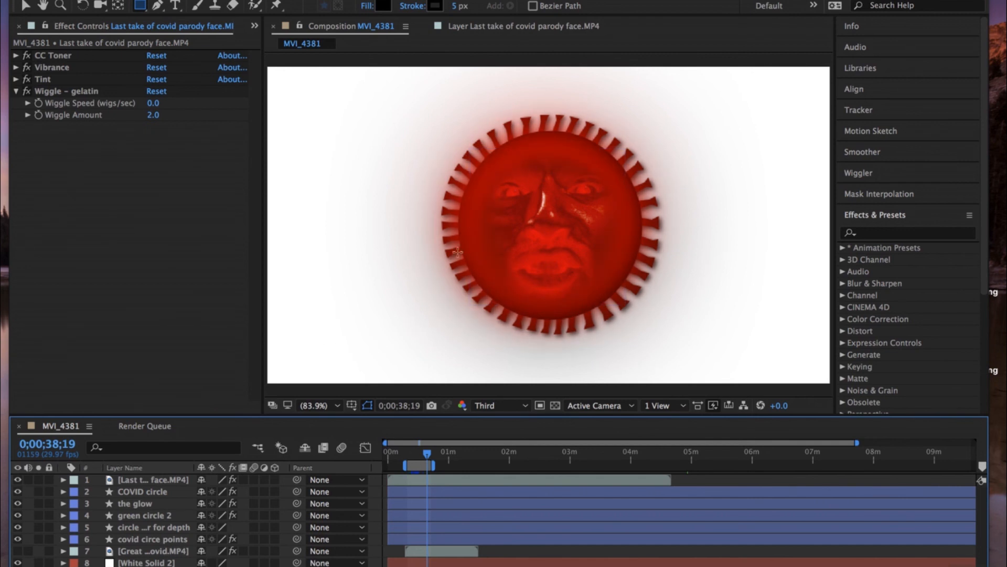
- Move the playhead to 0;00;26;06 and briefly preview the talking face on the glowing virus
click(415, 455)
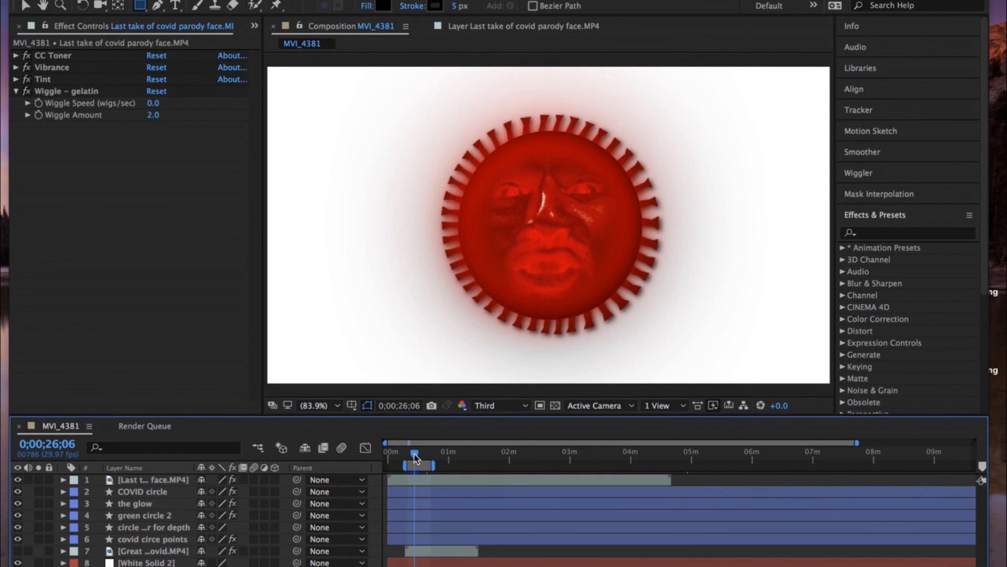
key(space)
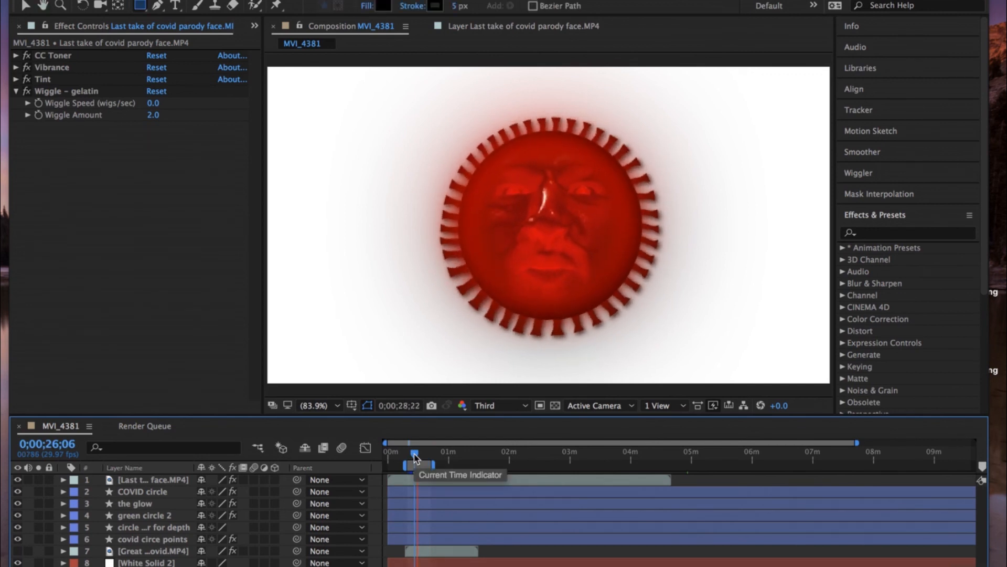
key(space)
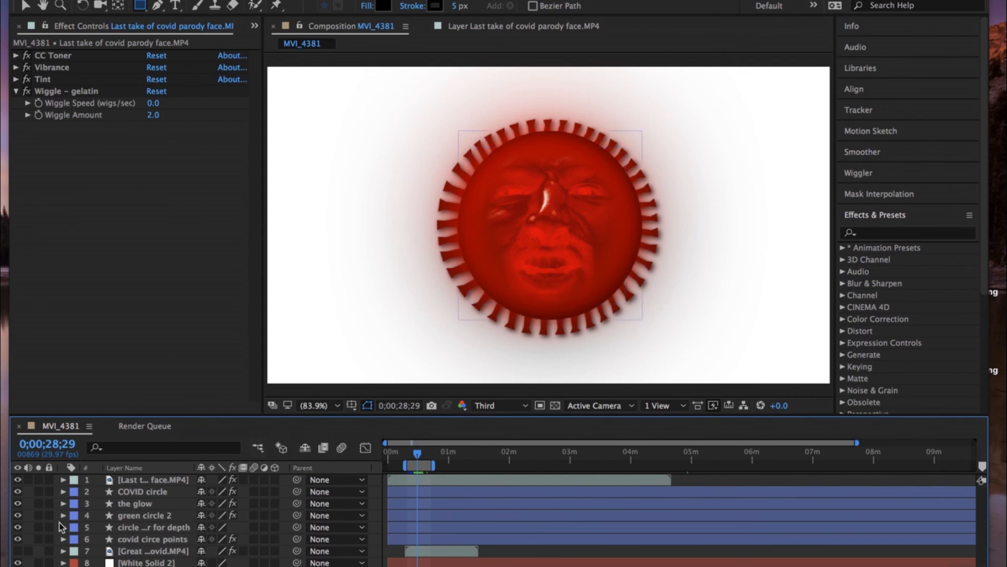
- Select the COVID circle layer and preview the animation from 0;00;20;21 in two short playbacks
click(142, 493)
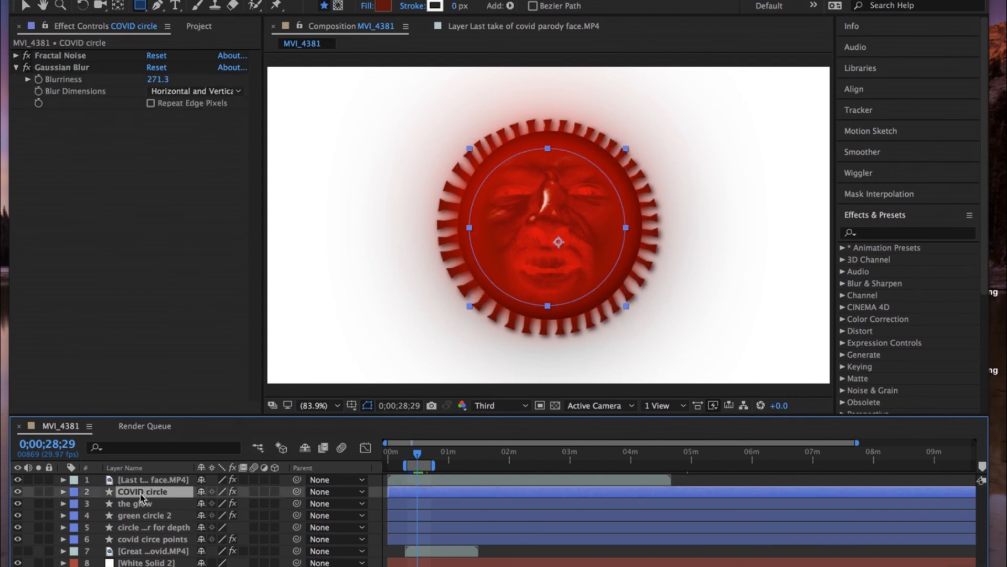
click(409, 455)
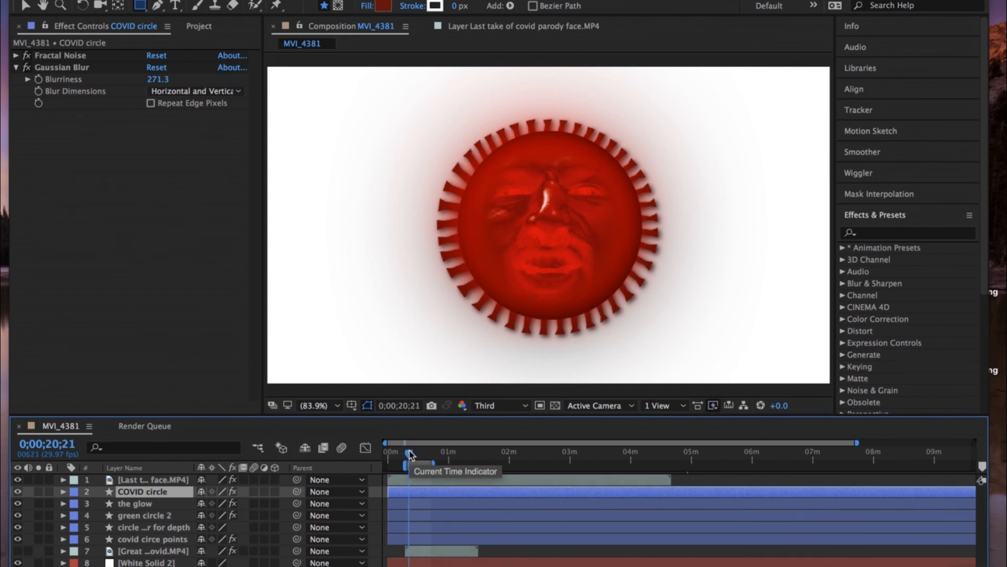
key(space)
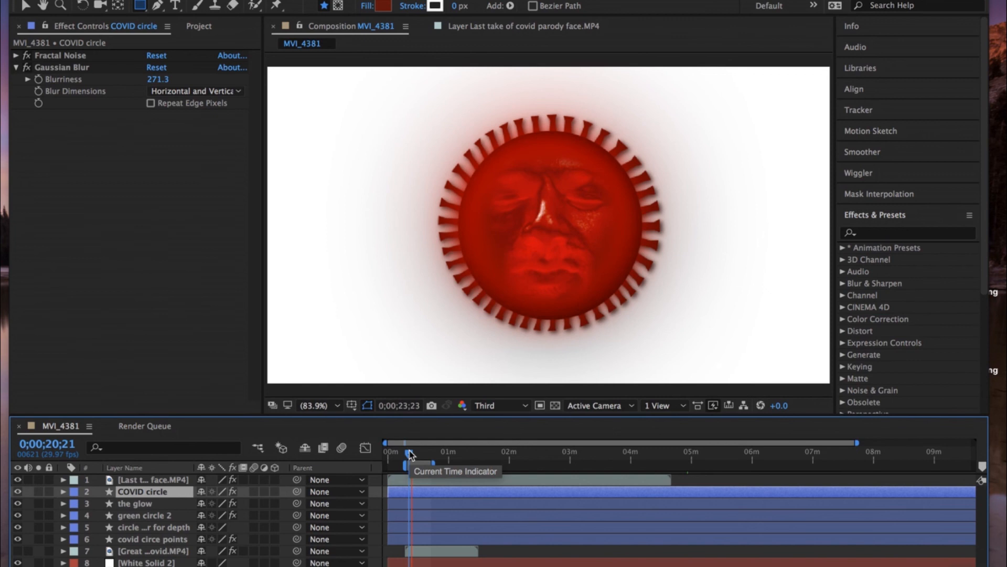
key(space)
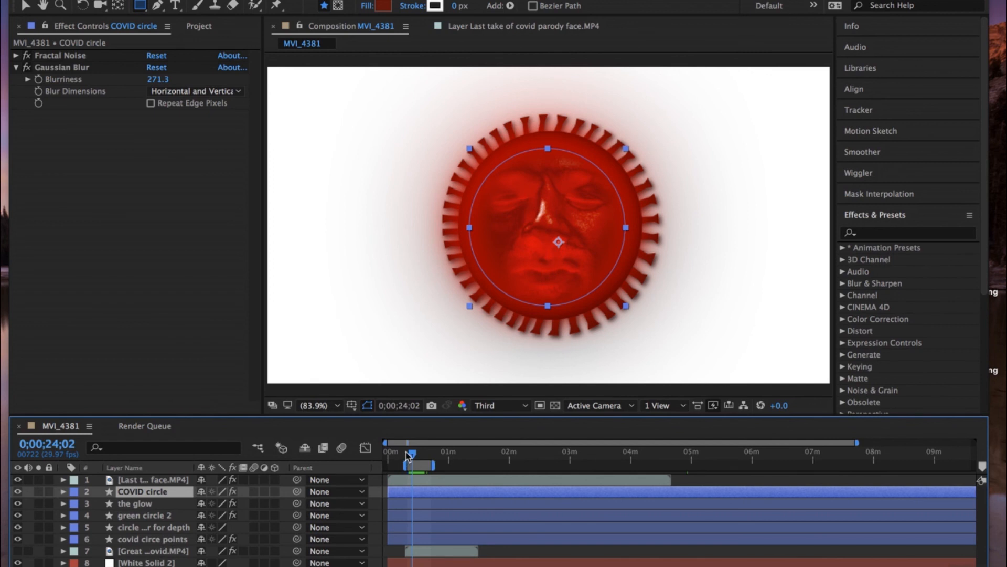
key(space)
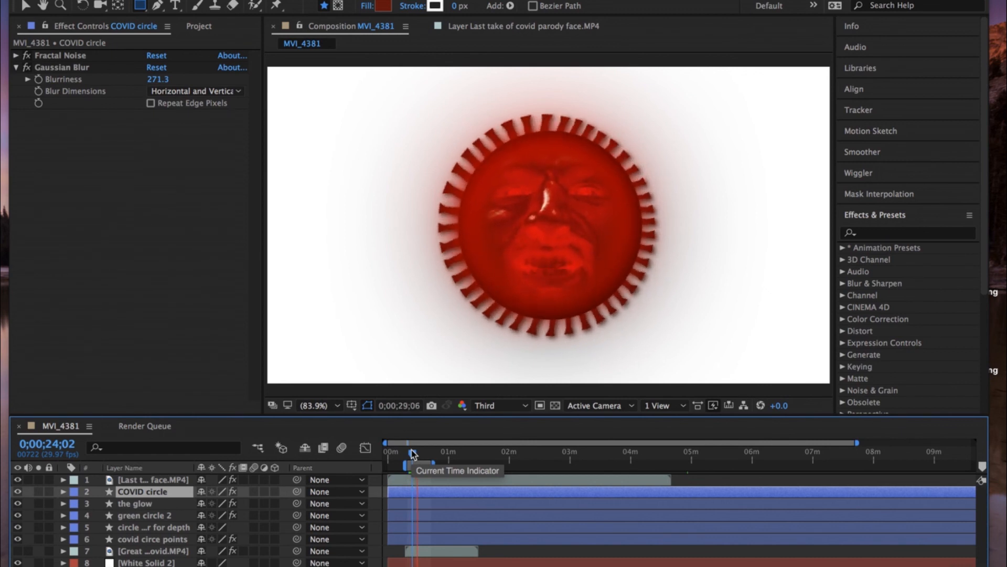
key(space)
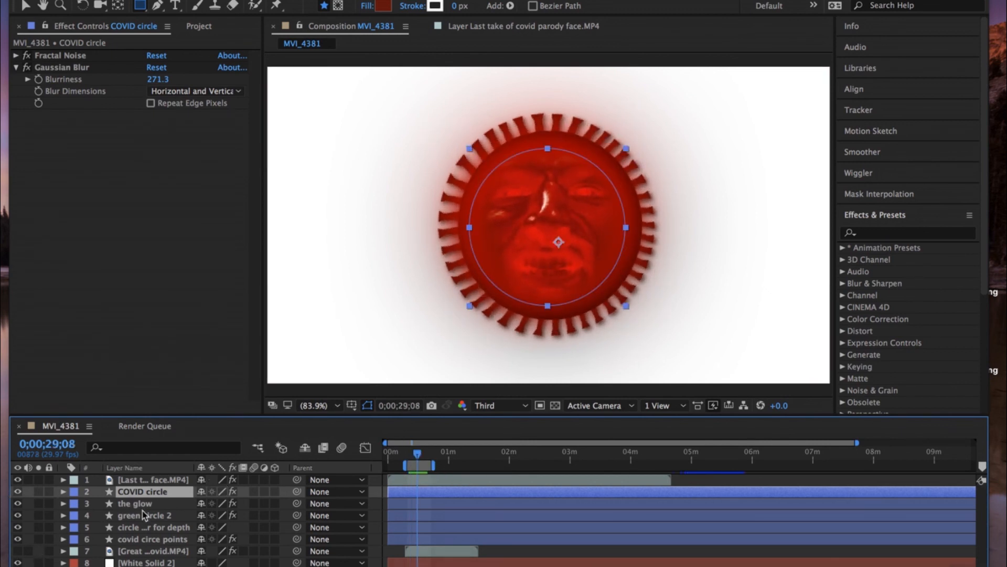
- Show the outside door knob video layer behind the virus and move the playhead to 0;00;26;15
click(145, 552)
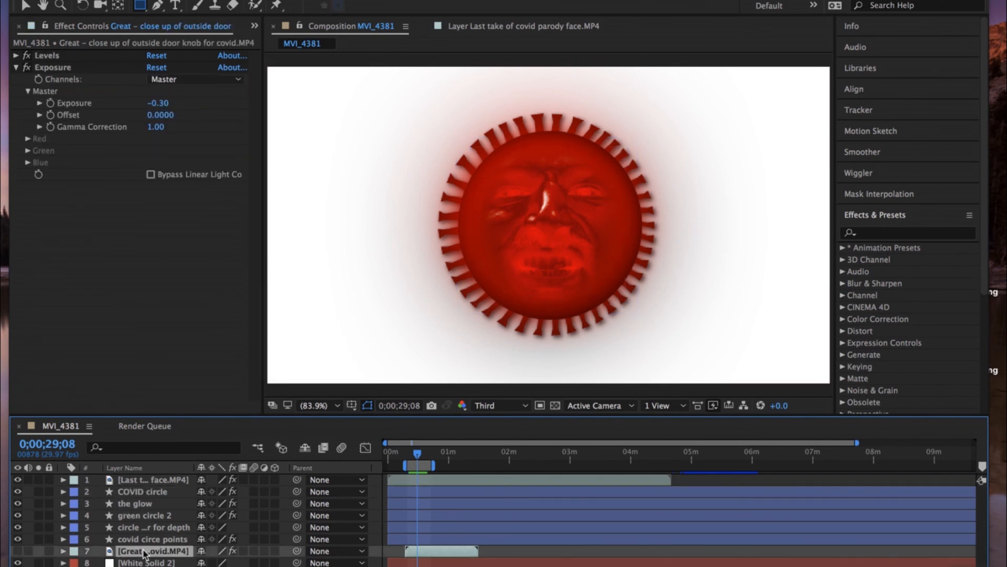
click(18, 551)
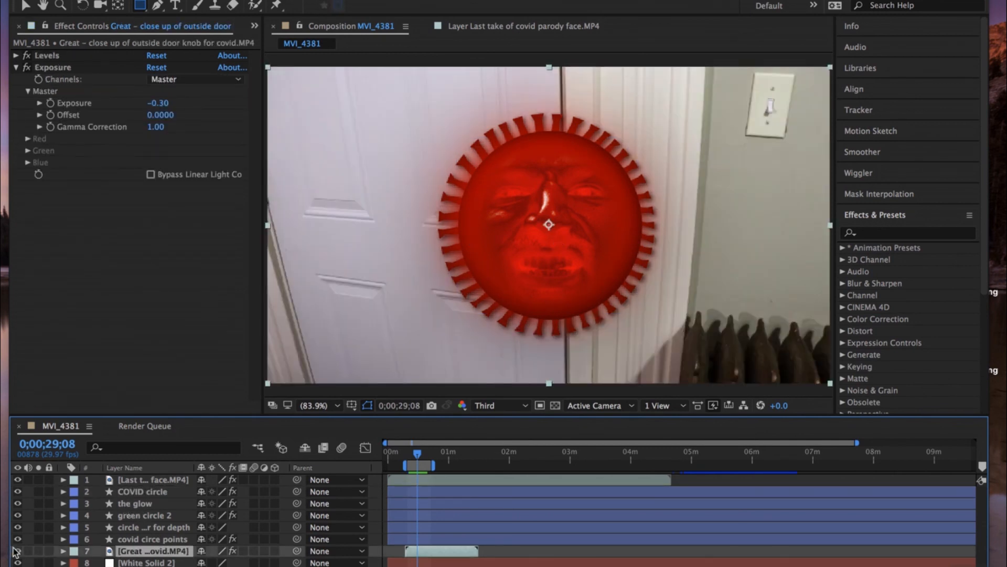
click(416, 453)
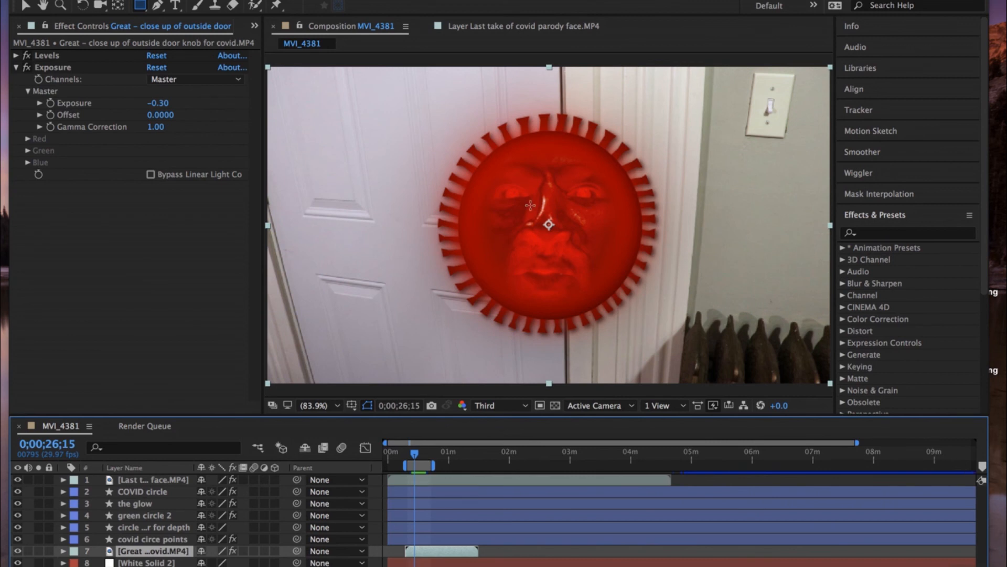
- Preview the virus over the door footage briefly and set the composition preview resolution to Full
key(space)
key(space)
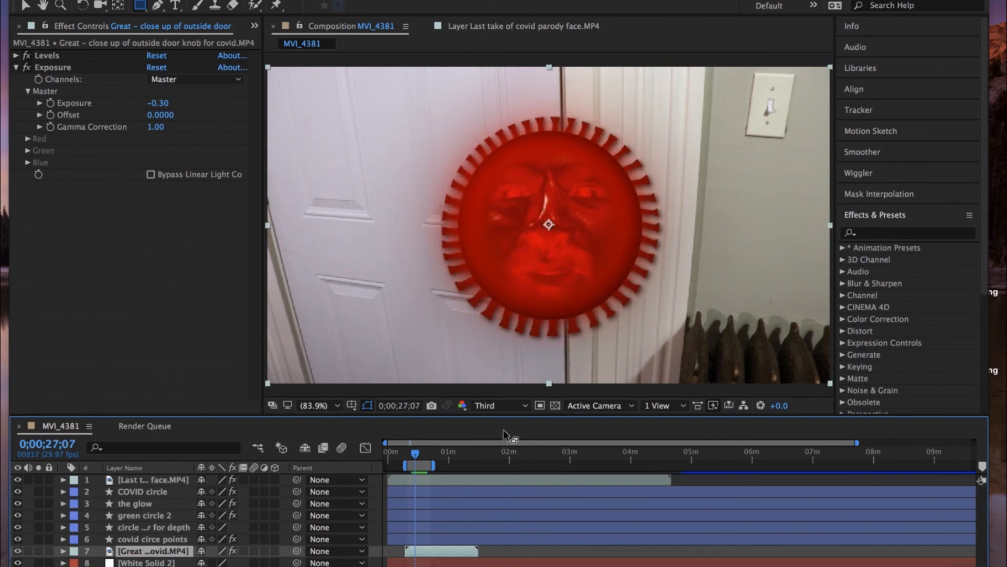
click(524, 407)
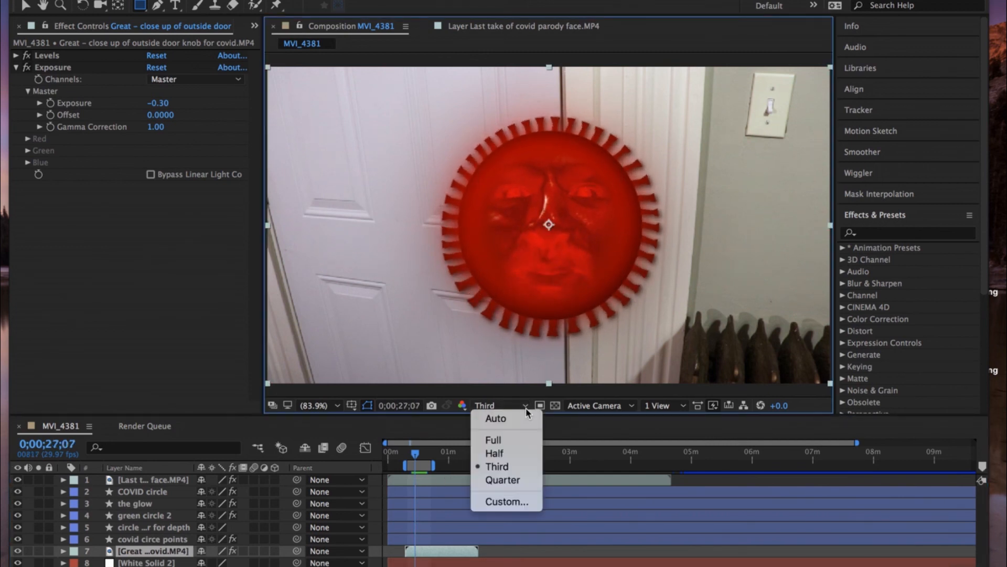
click(505, 442)
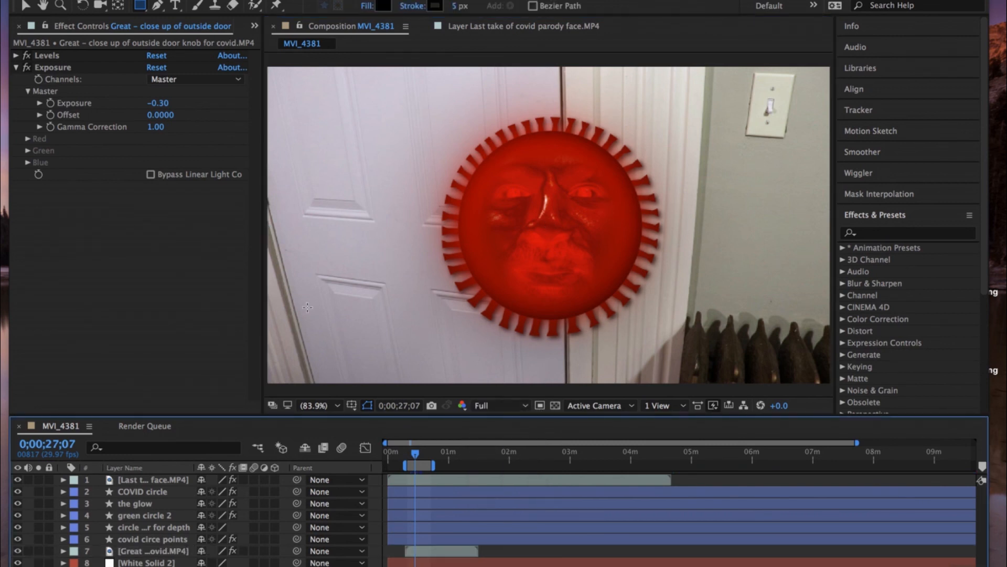